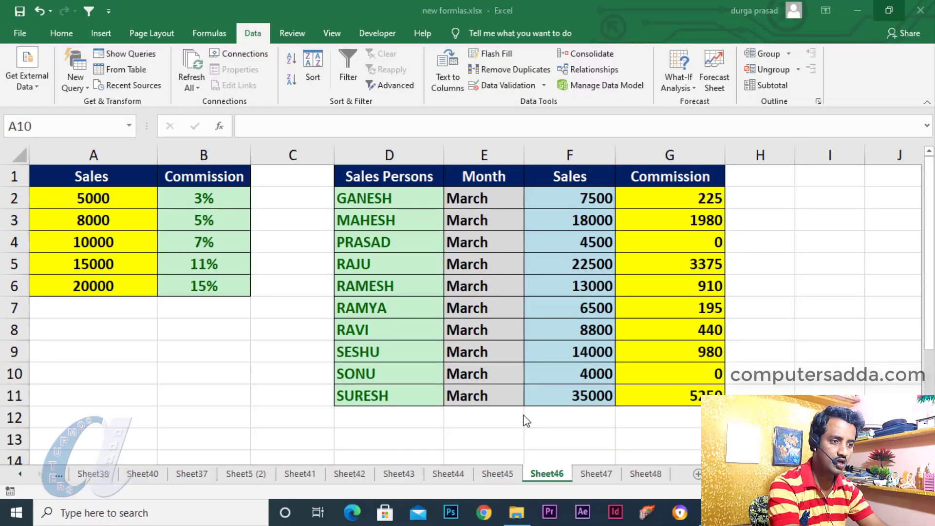
Examine the commission table on Sheet47, then the commission rates, first salesperson's row and empty Commission column on Sheet46.
click(599, 475)
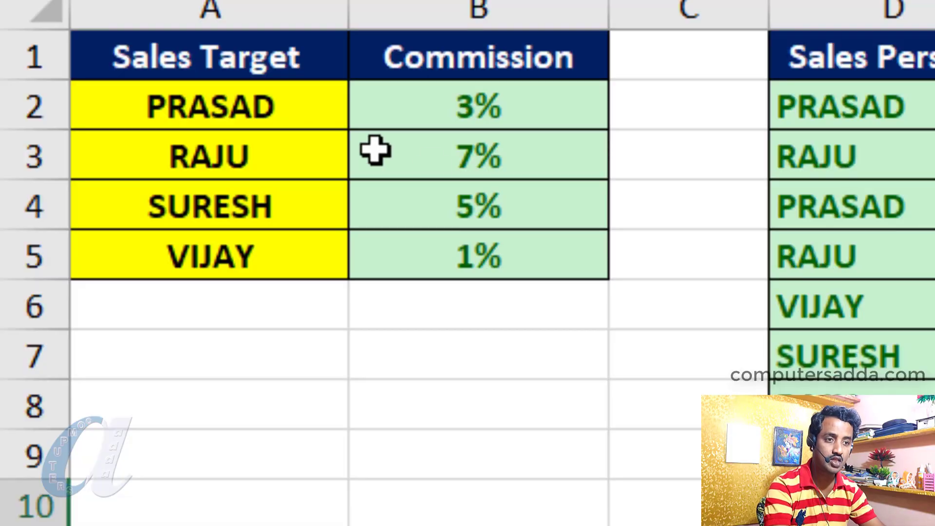
drag(444, 106, 445, 273)
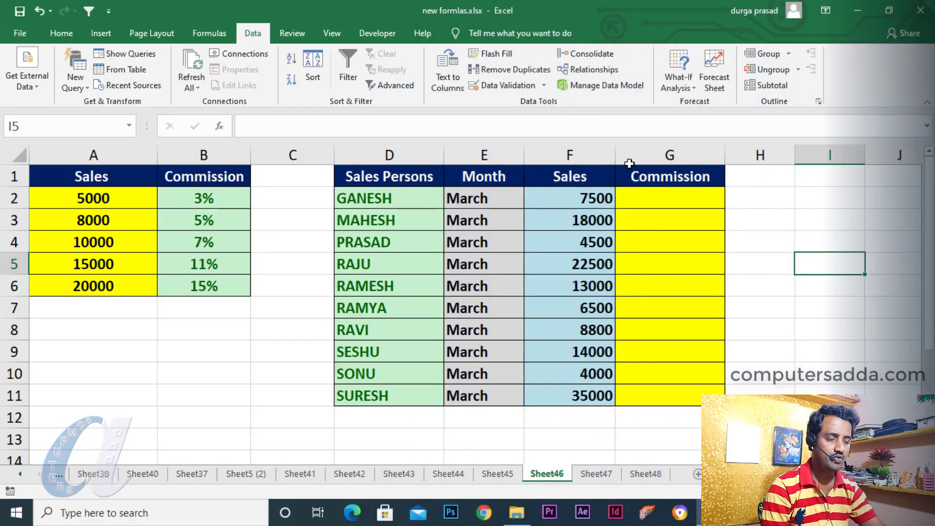
drag(650, 197, 654, 398)
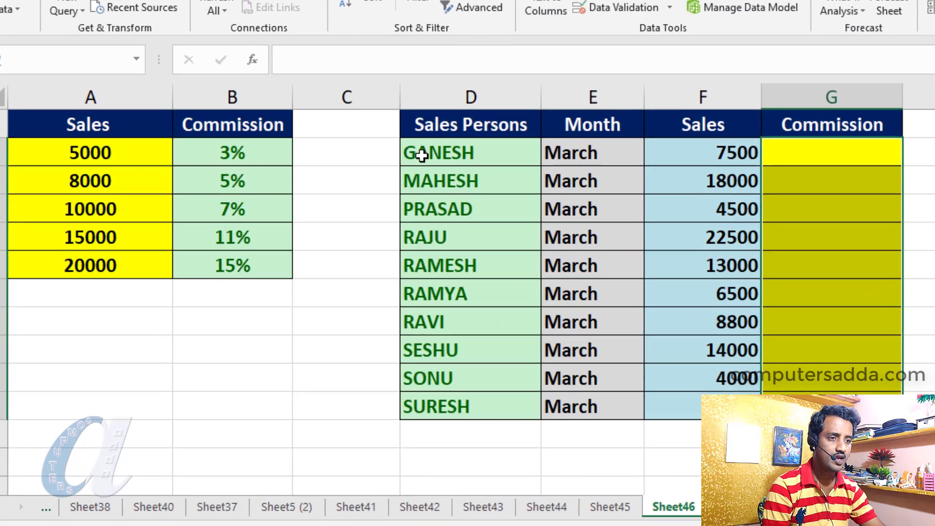
click(370, 198)
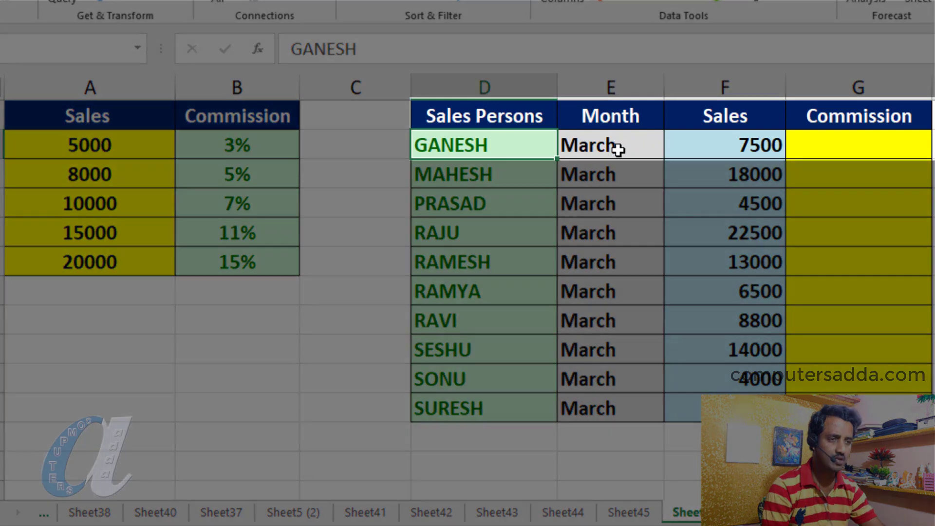
click(618, 147)
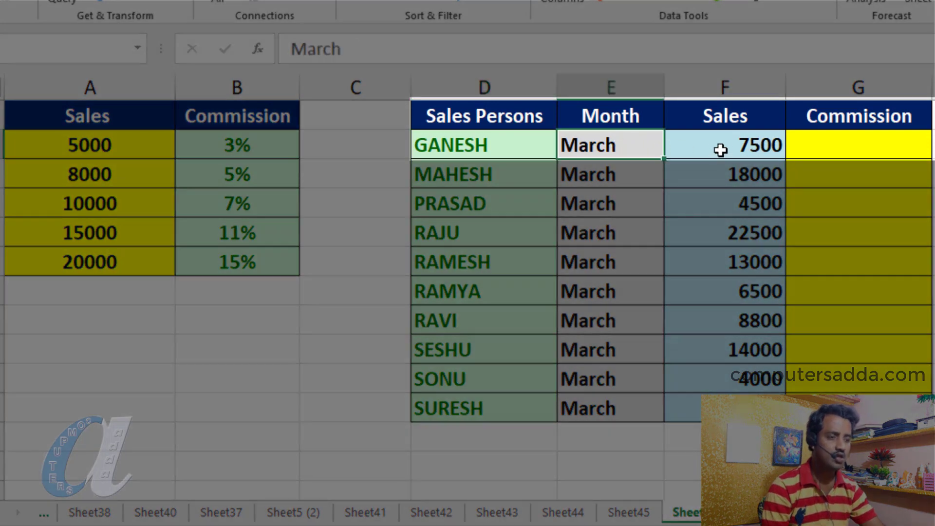
click(740, 147)
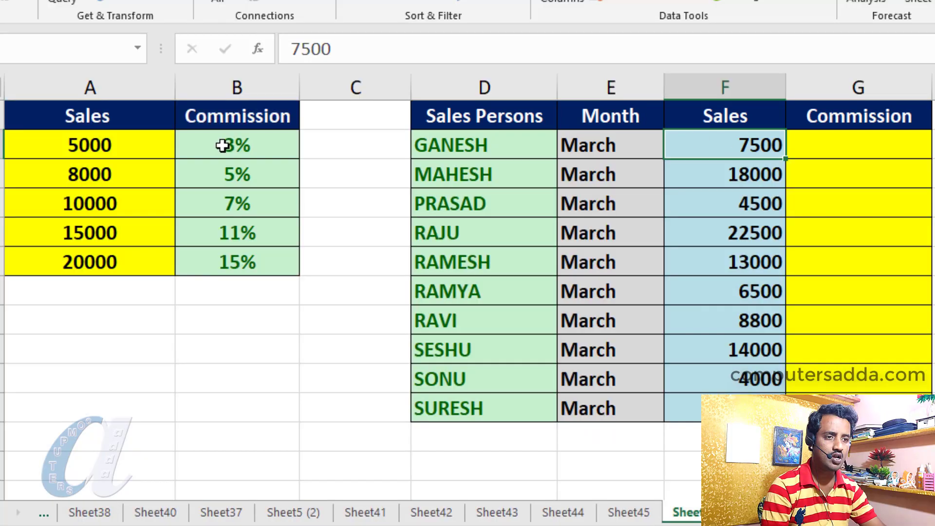
drag(223, 144, 228, 270)
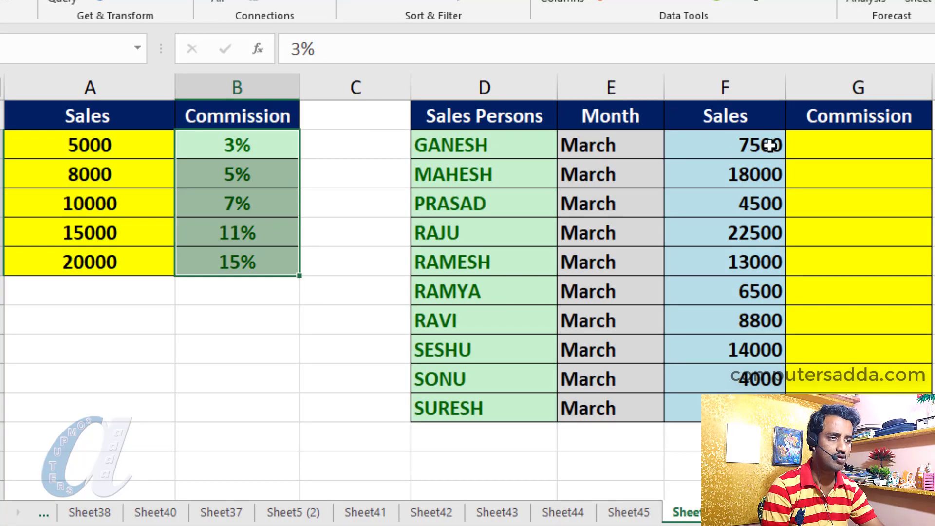
click(833, 143)
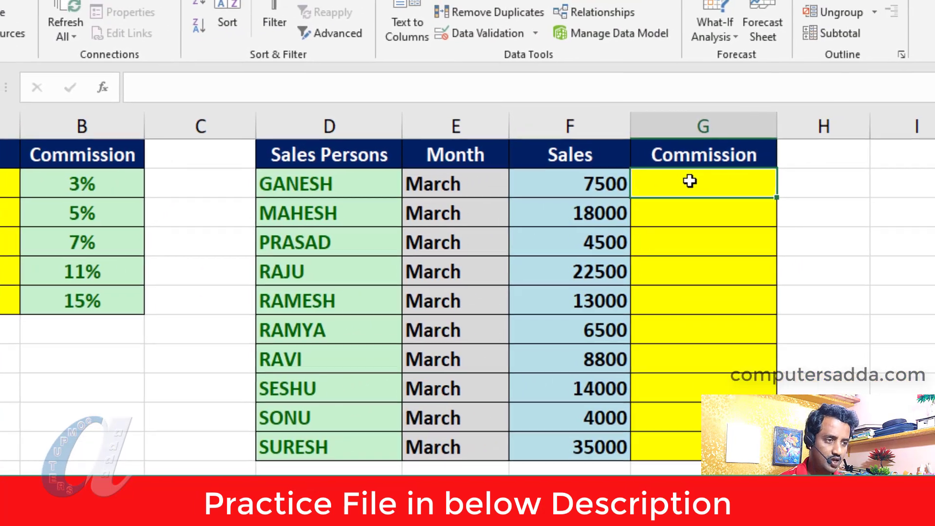
text(=)
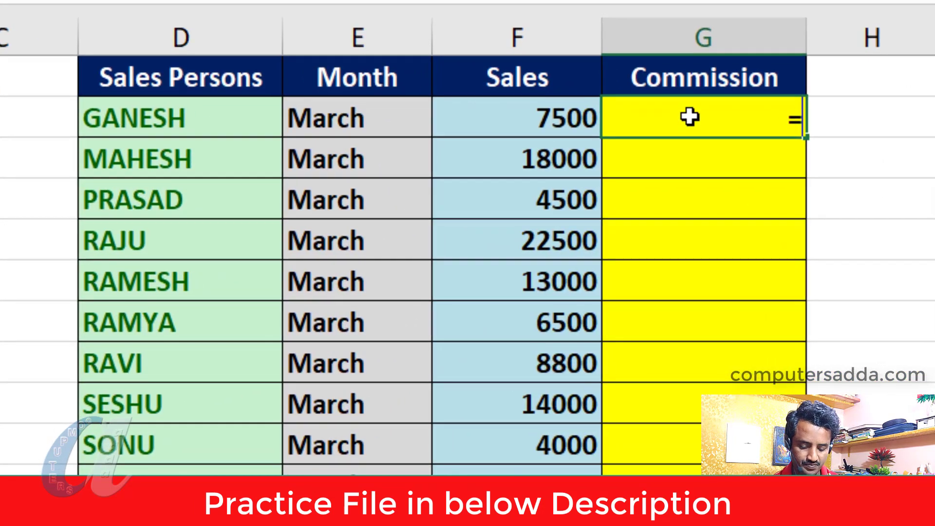
text(IF()
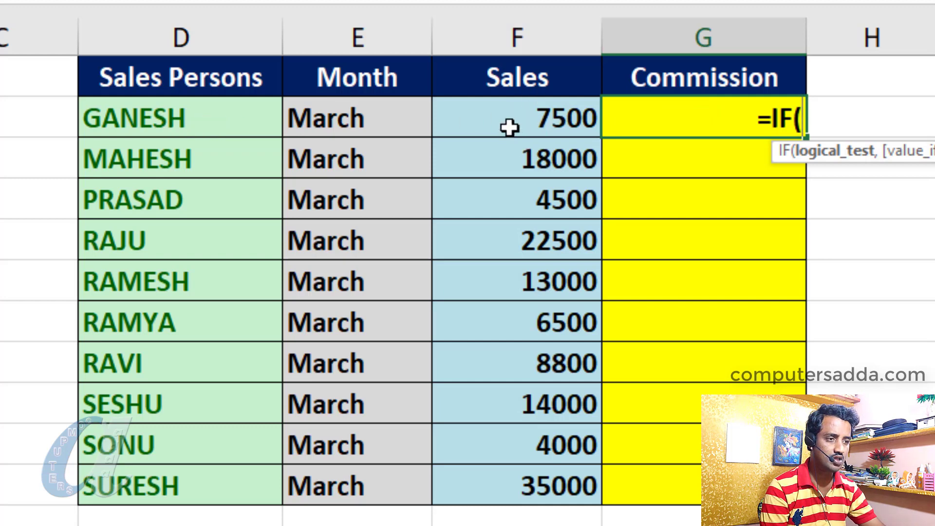
click(536, 119)
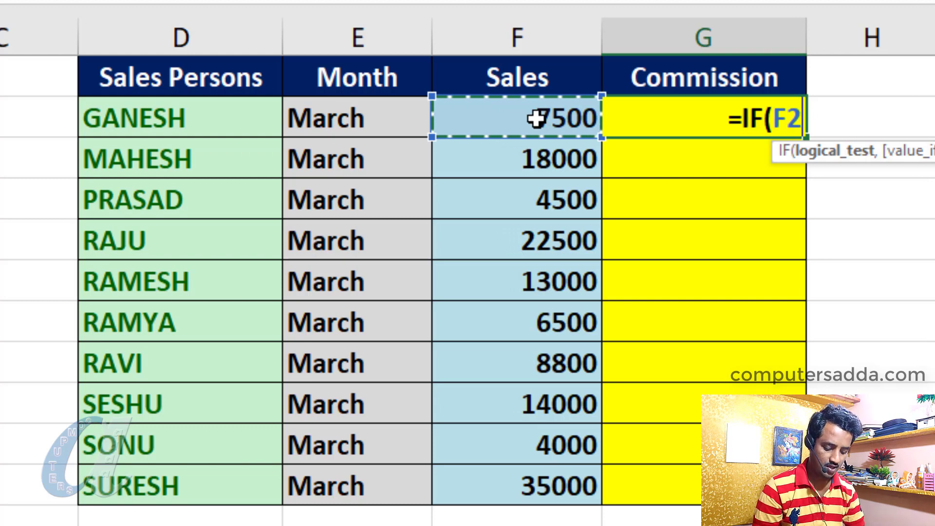
text(>=)
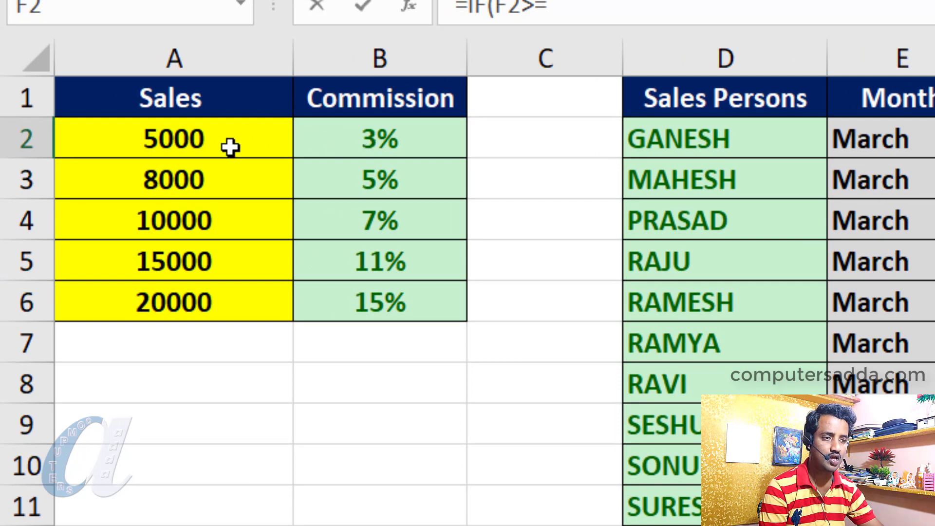
click(151, 141)
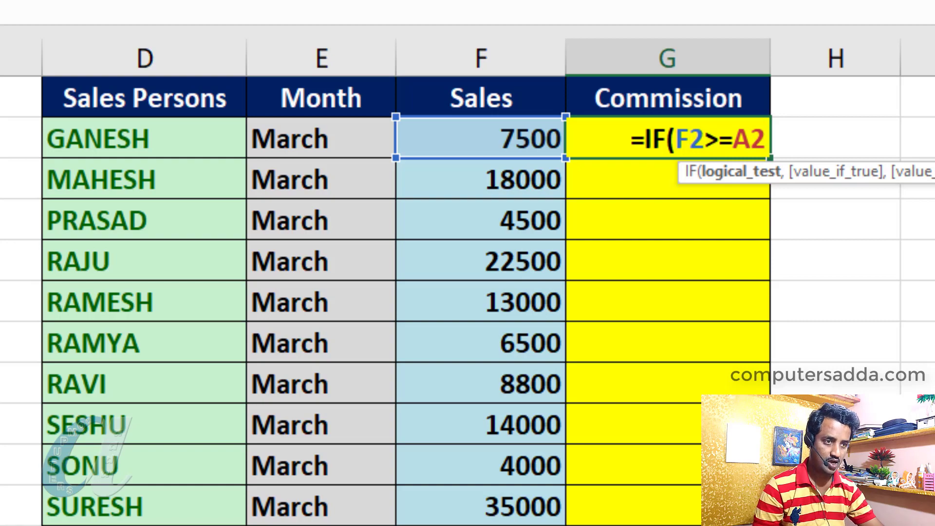
text(:)
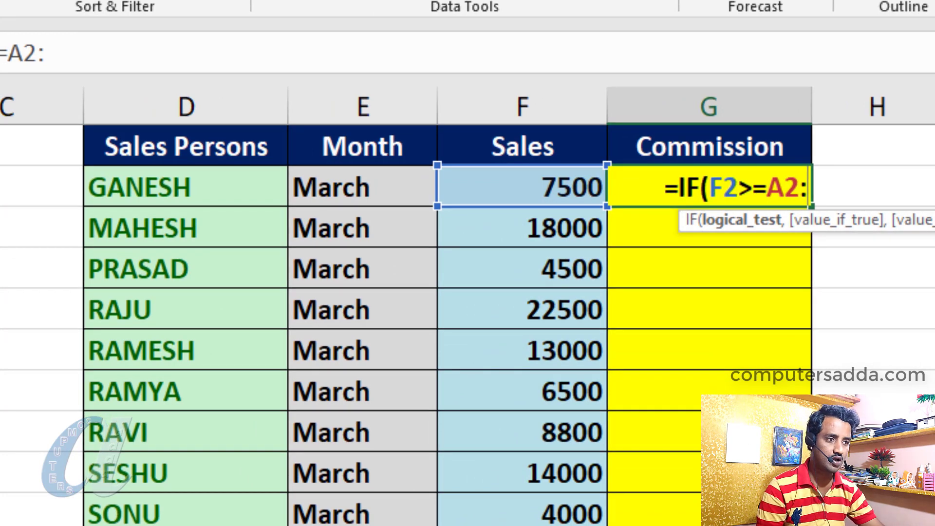
key(BackSpace)
text(,)
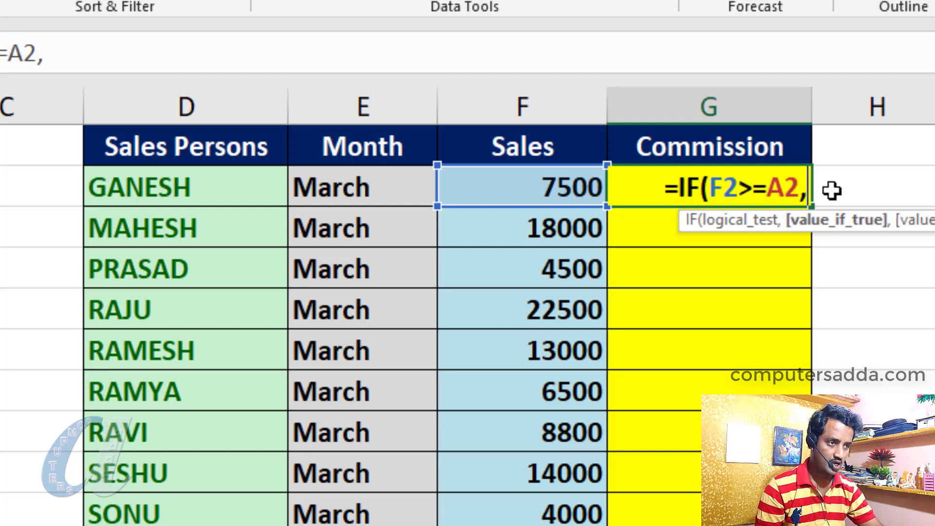
text(0.03)
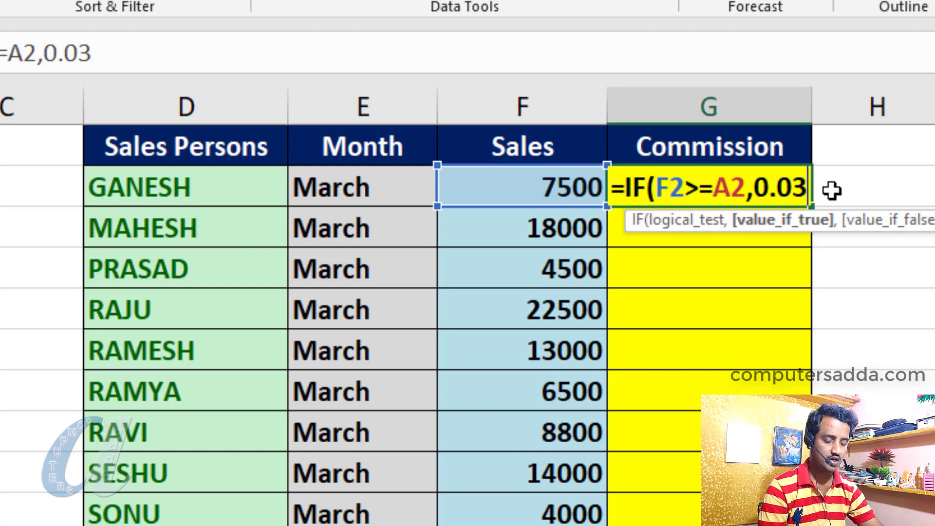
key(BackSpace)
key(BackSpace)
key(BackSpace)
key(BackSpace)
key(BackSpace)
key(BackSpace)
key(BackSpace)
key(BackSpace)
key(BackSpace)
key(BackSpace)
key(BackSpace)
key(BackSpace)
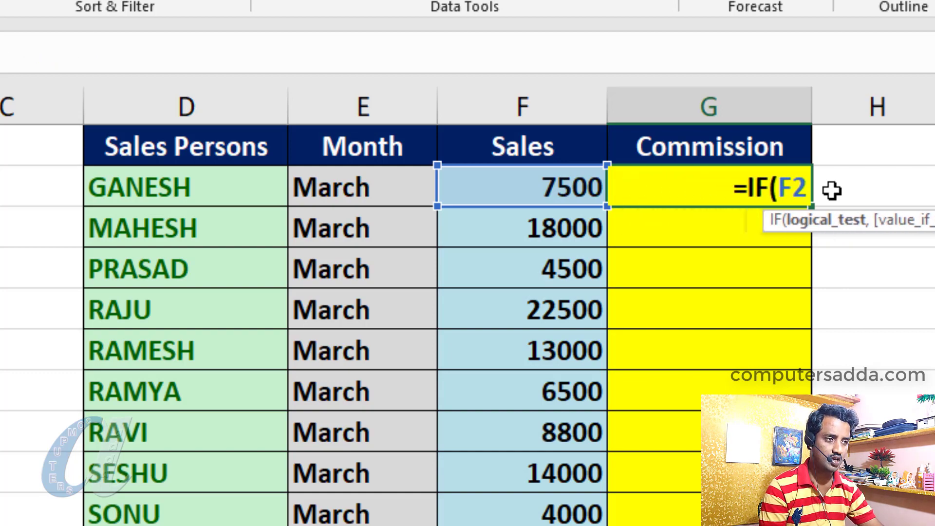
key(BackSpace)
key(BackSpace)
key(BackSpace)
click(66, 459)
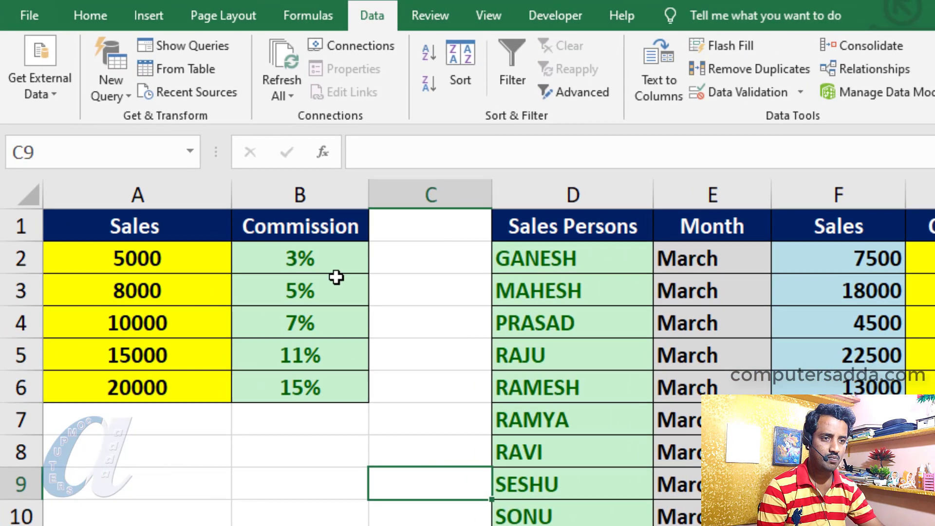
Change the number format of the commission rates in B2:B6 from percentage to General.
drag(291, 262, 286, 392)
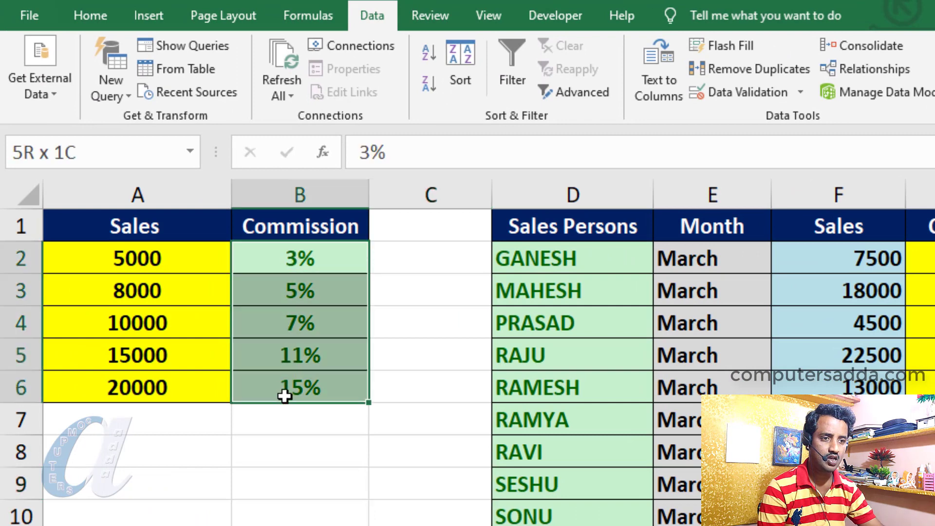
click(94, 18)
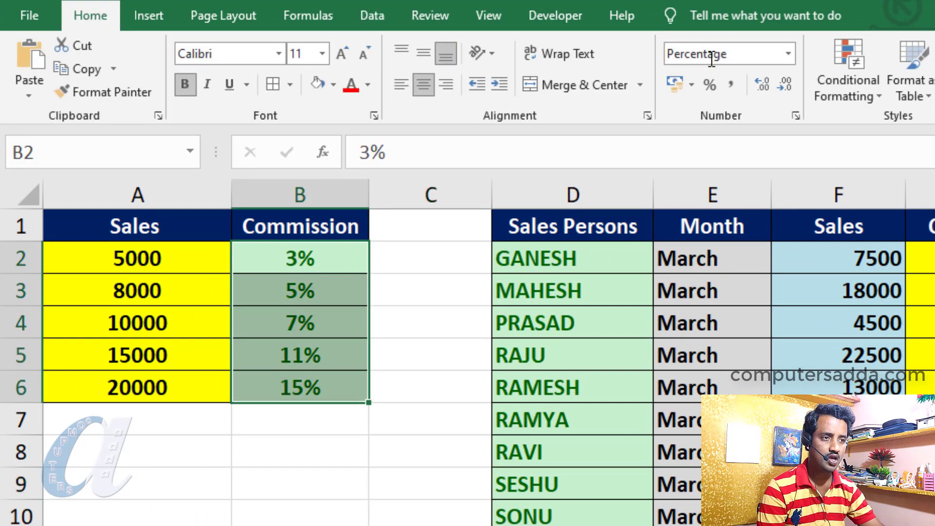
click(790, 51)
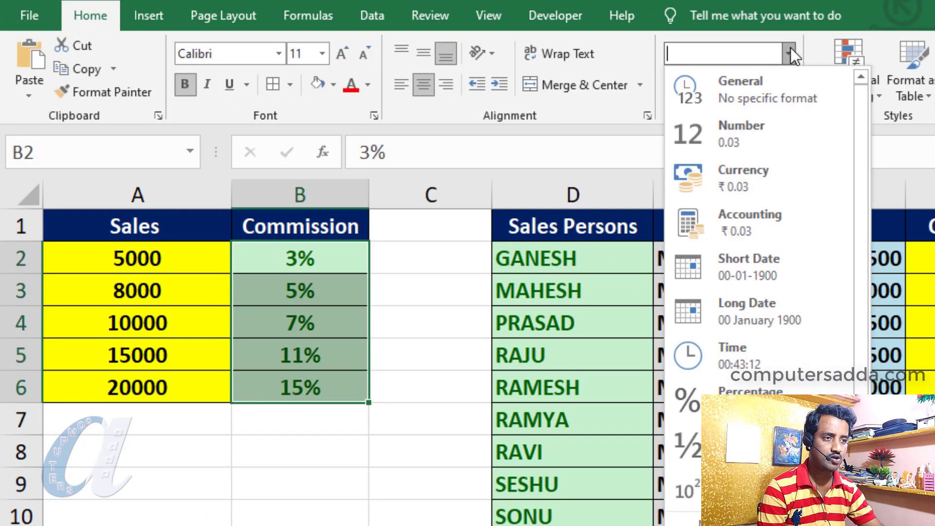
click(753, 93)
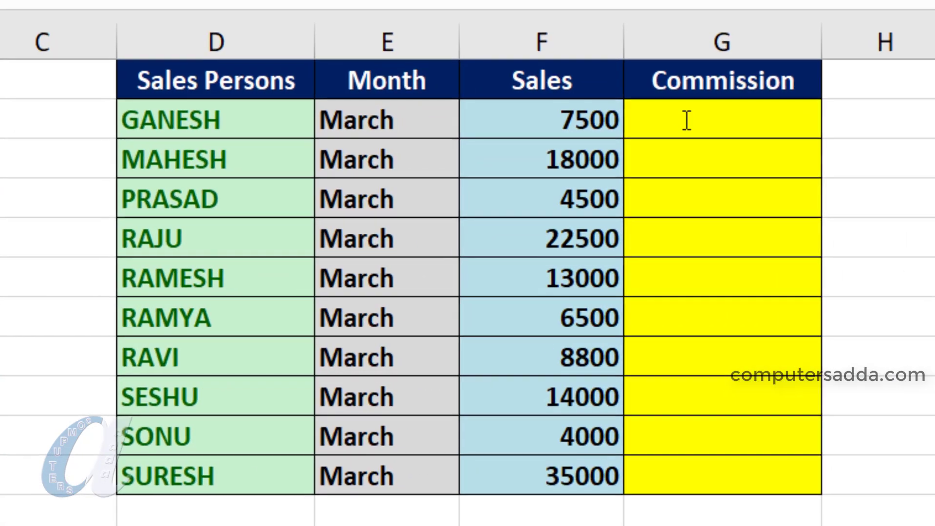
Start an IF formula in G2 that tests F2>=$A$6 and returns 0.15 when true.
click(687, 120)
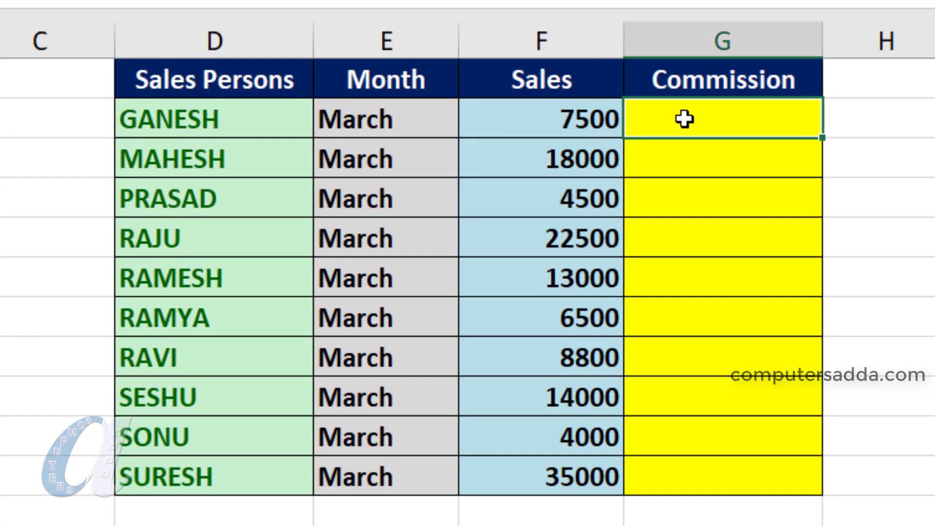
text(=if)
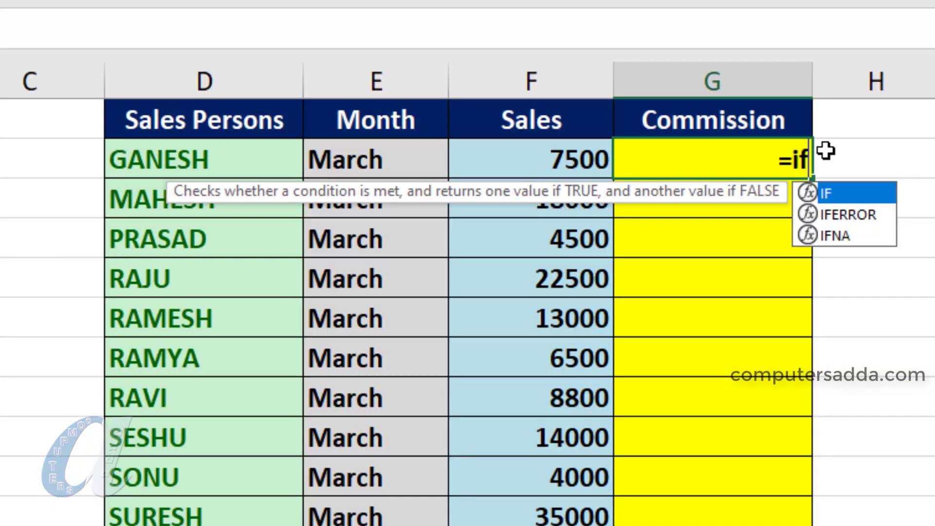
text(()
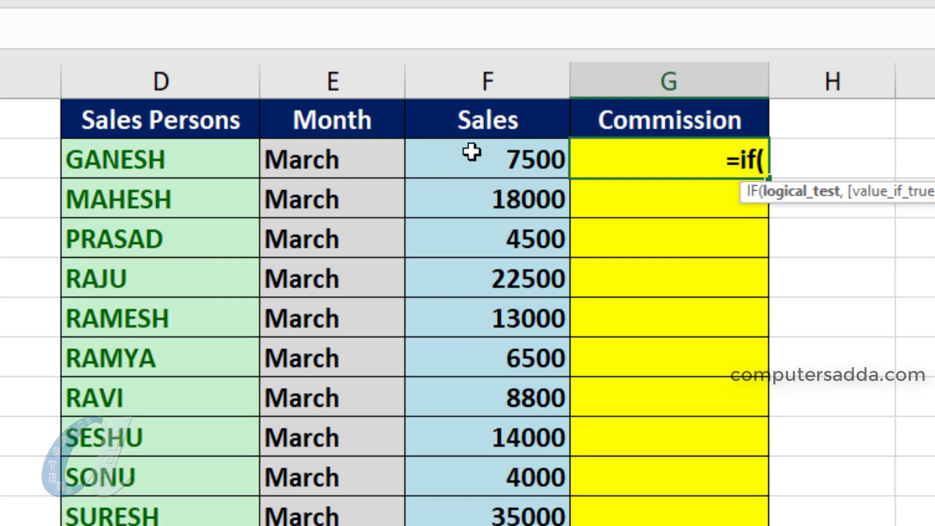
click(513, 165)
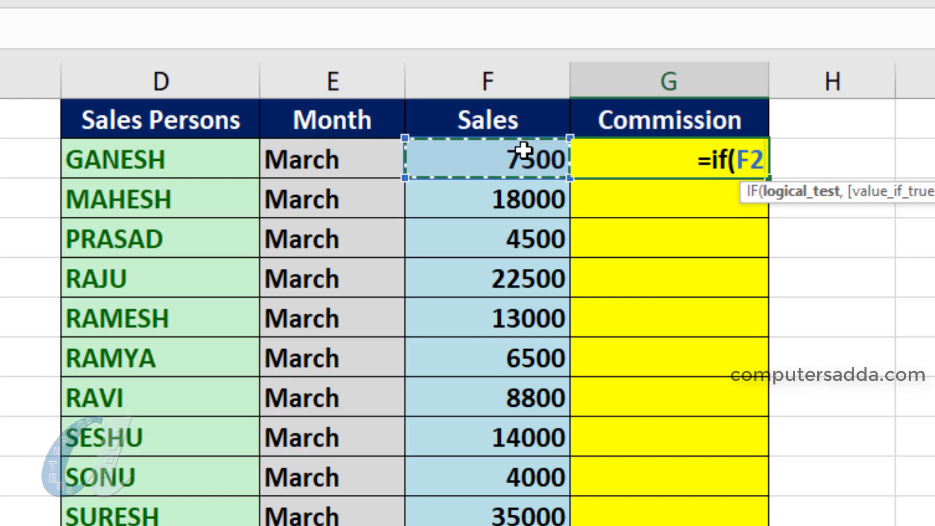
text(>=)
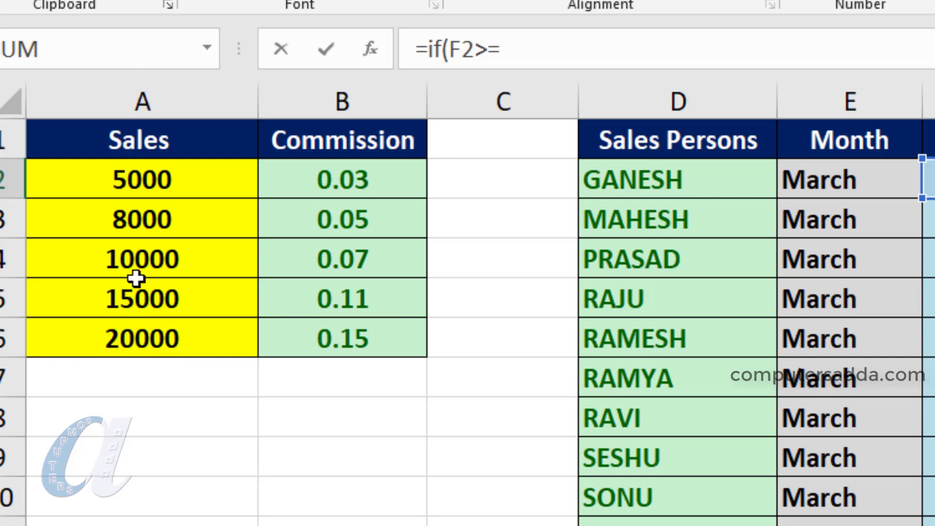
click(128, 343)
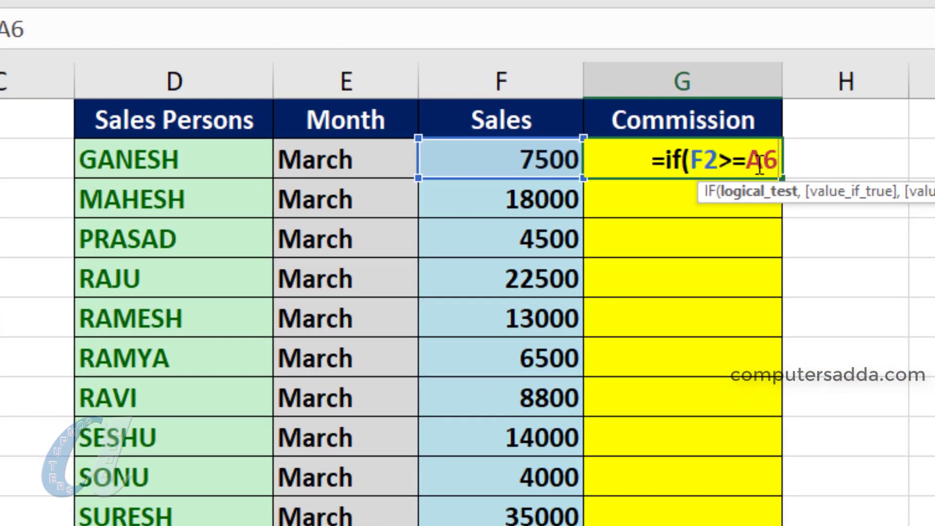
key(F4)
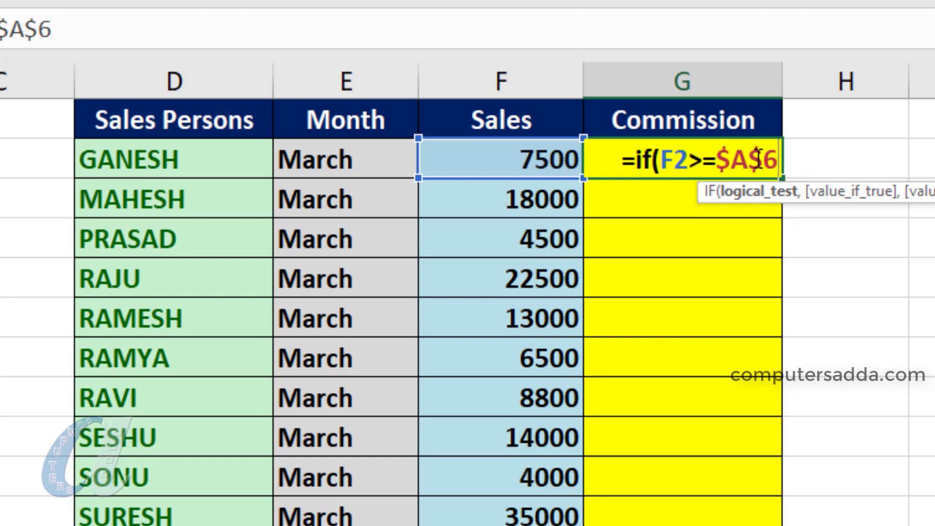
text(,)
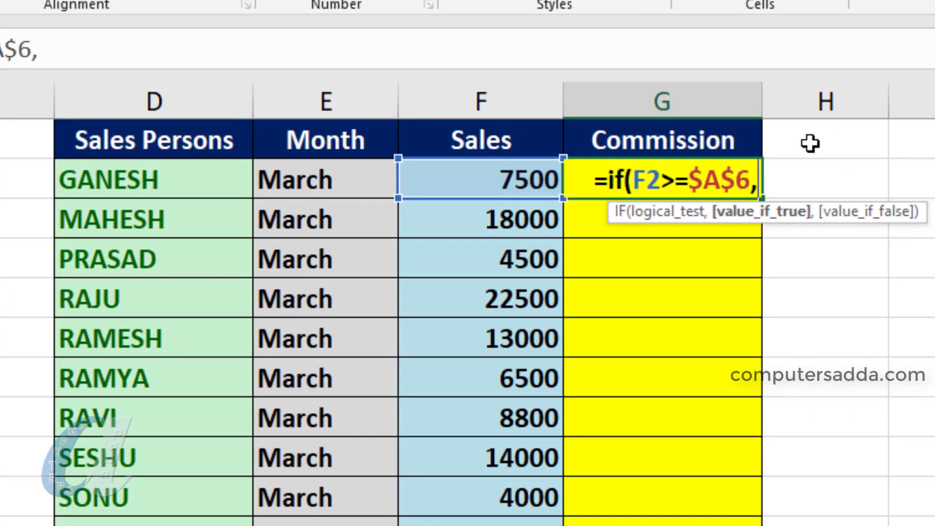
text(0.15)
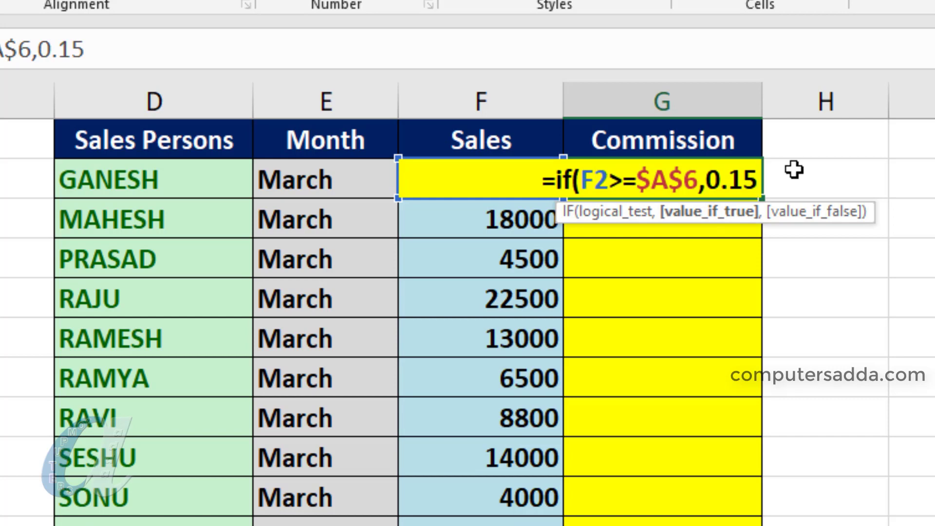
Nest a second IF as the false value of the G2 formula, testing F2>=$A$5 and returning 0.11 when true.
text(,)
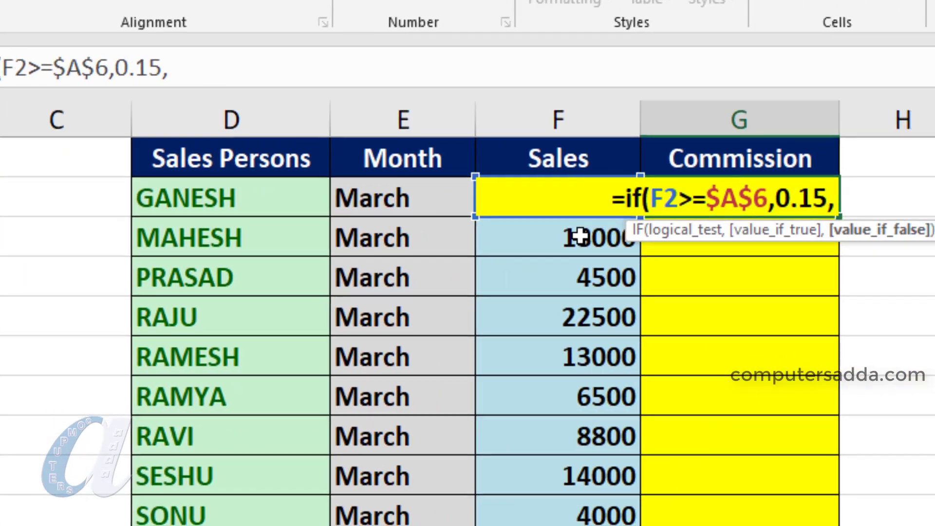
text(if)
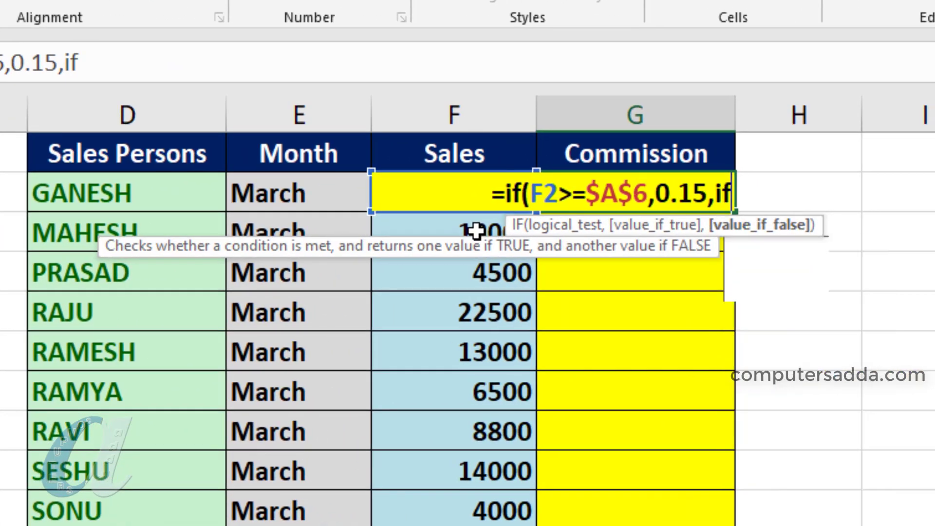
text(()
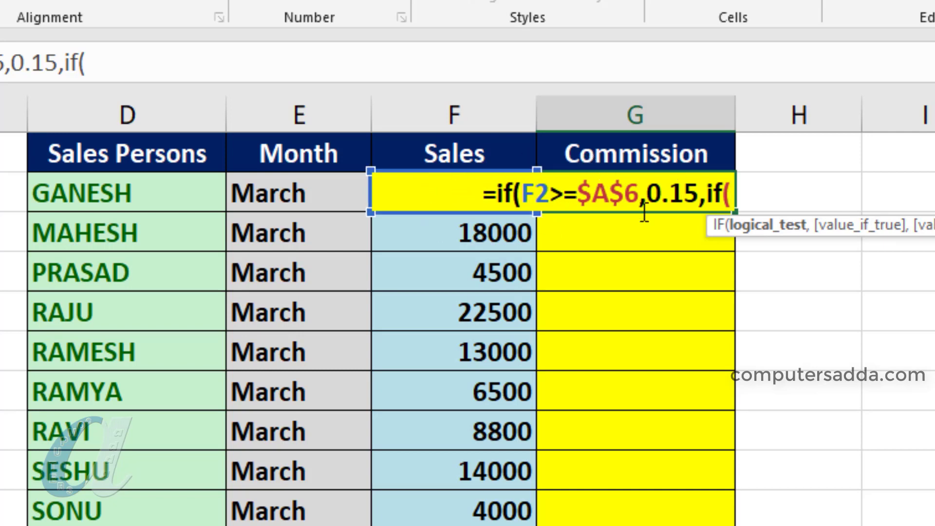
text(f2)
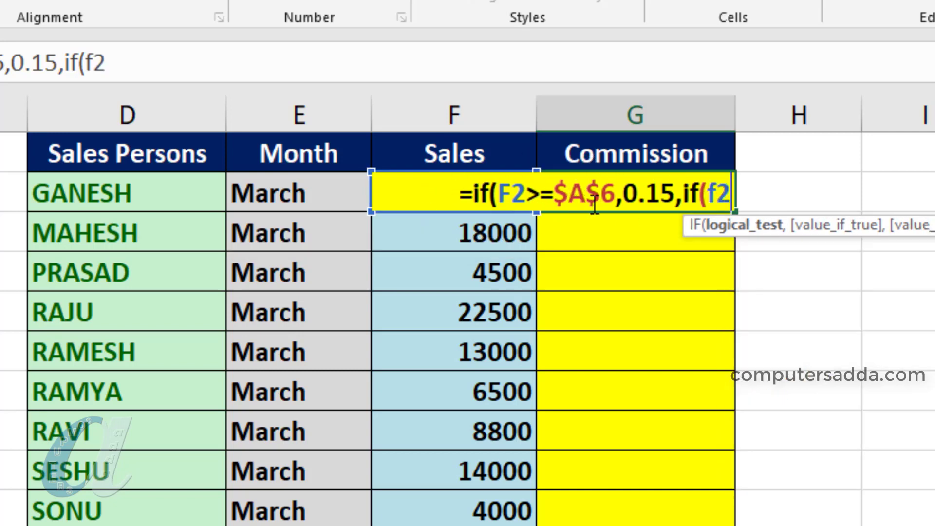
text(>=)
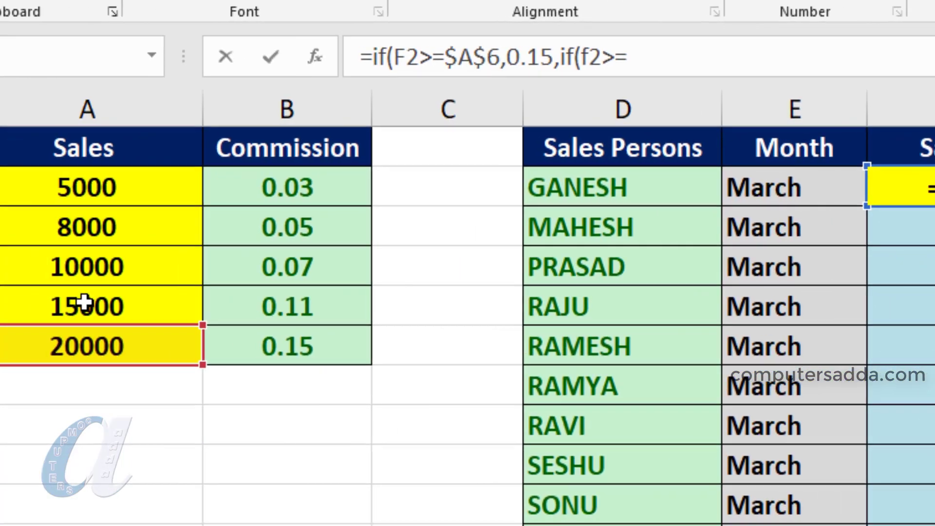
click(98, 298)
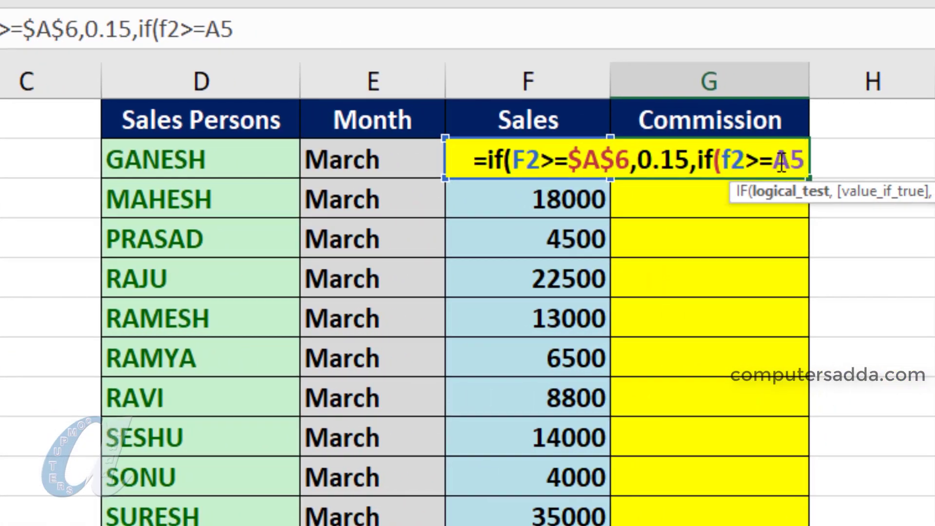
key(F4)
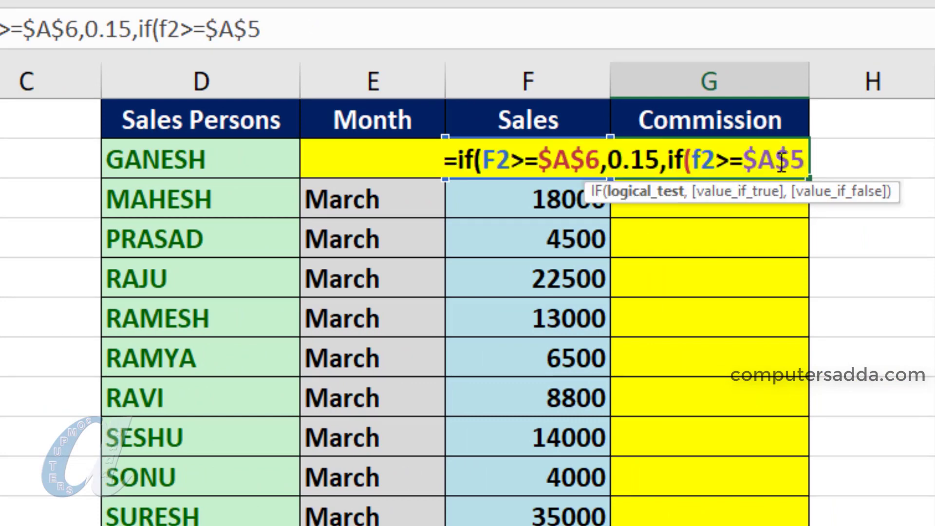
text(,)
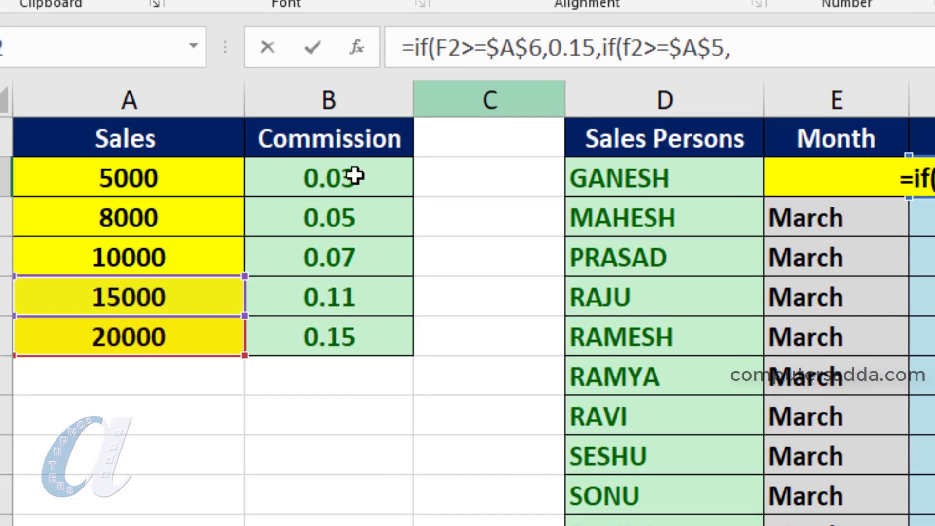
text(0)
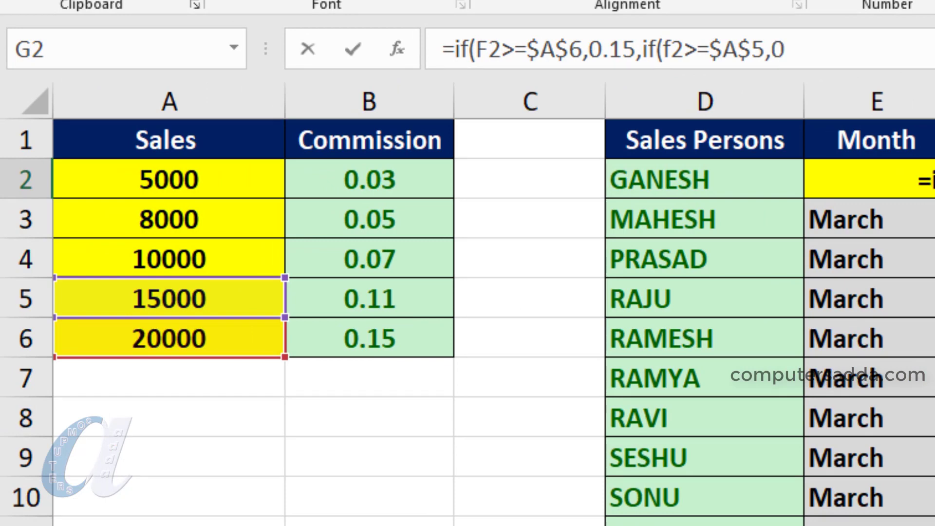
text(.11)
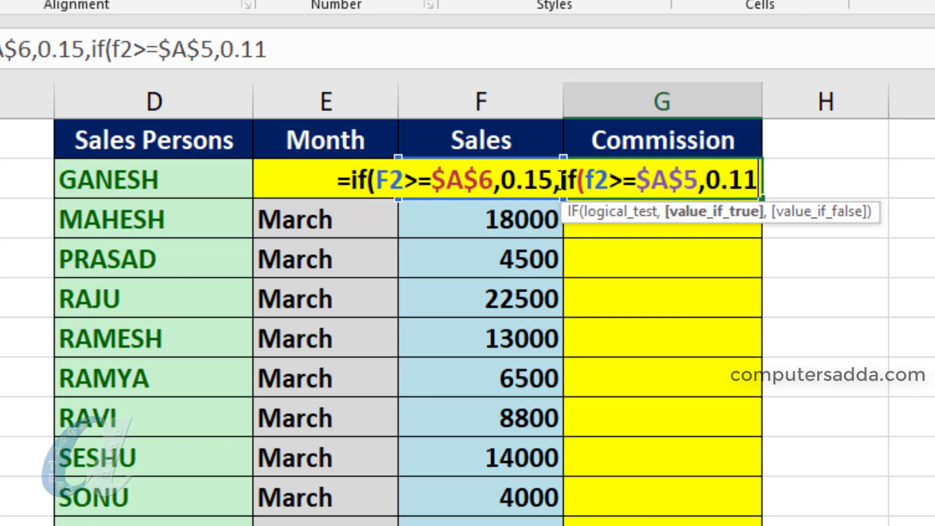
Copy the second IF's text and reuse it as the third nested IF, testing F2>=$A$4 and returning 0.07.
drag(561, 176, 795, 174)
key(ctrl+c)
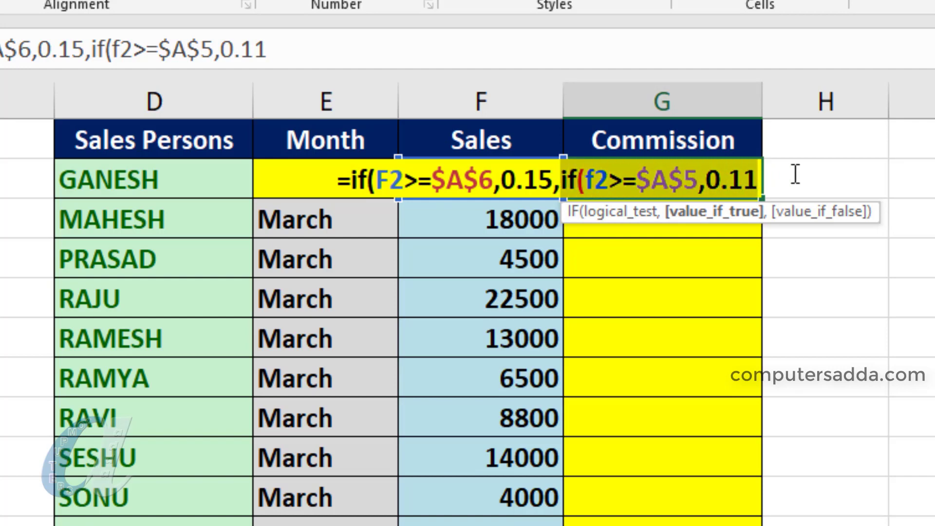
click(759, 182)
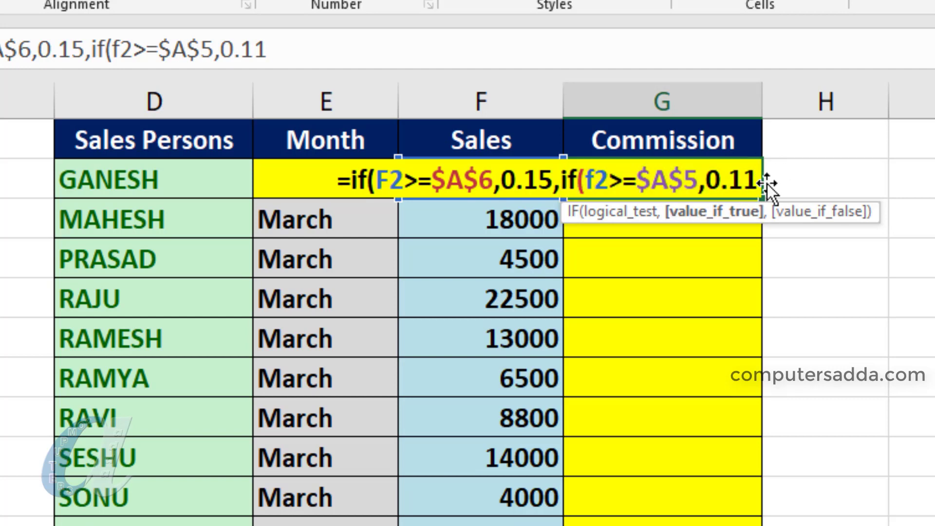
text(,)
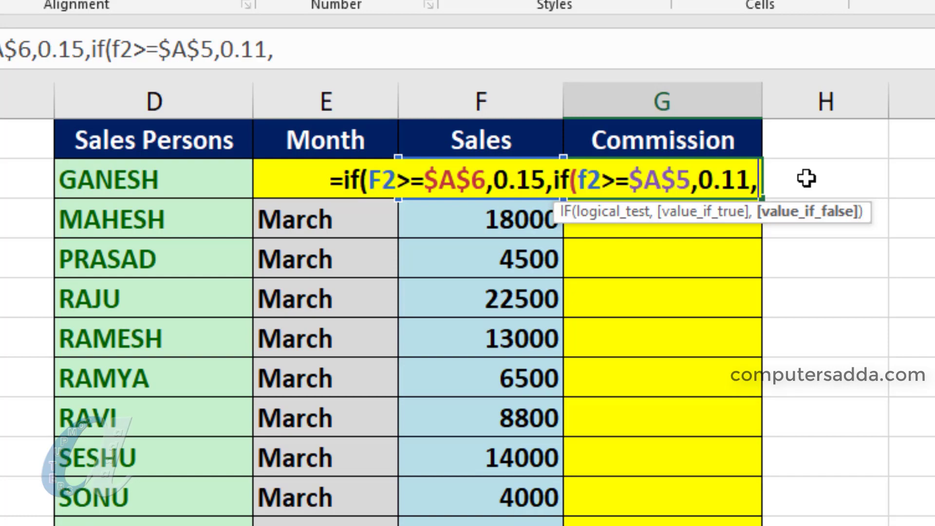
key(ctrl+v)
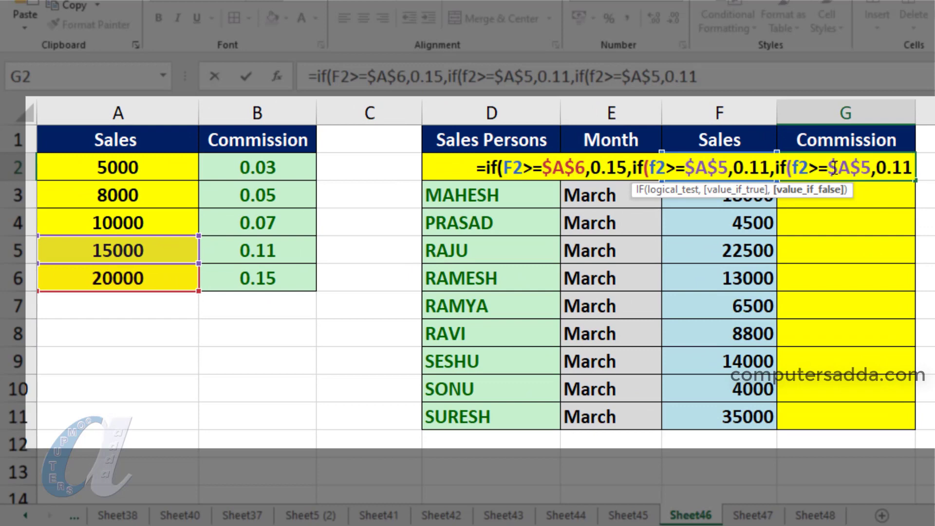
drag(834, 168, 872, 167)
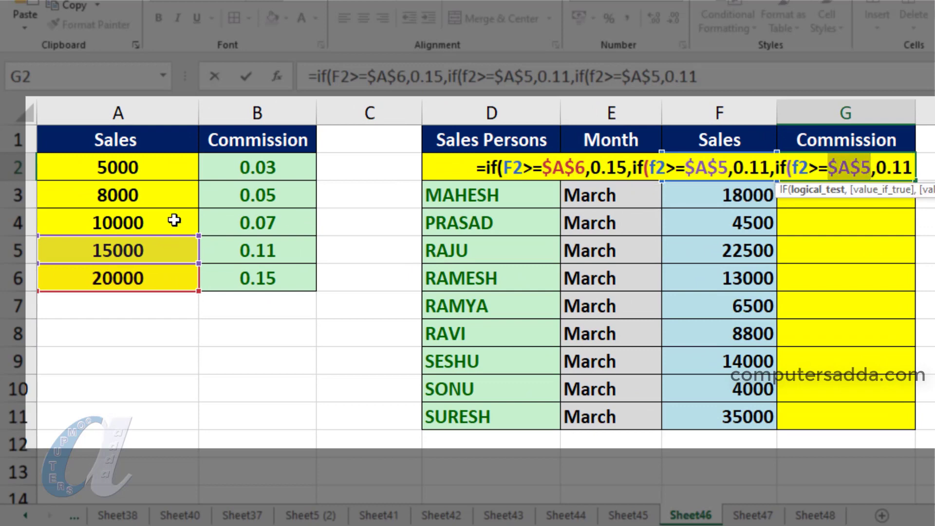
click(138, 222)
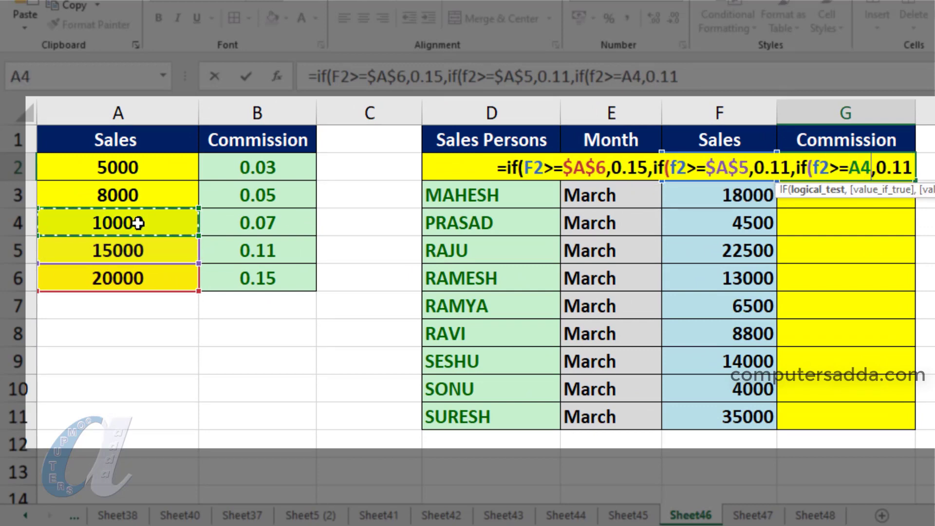
key(F4)
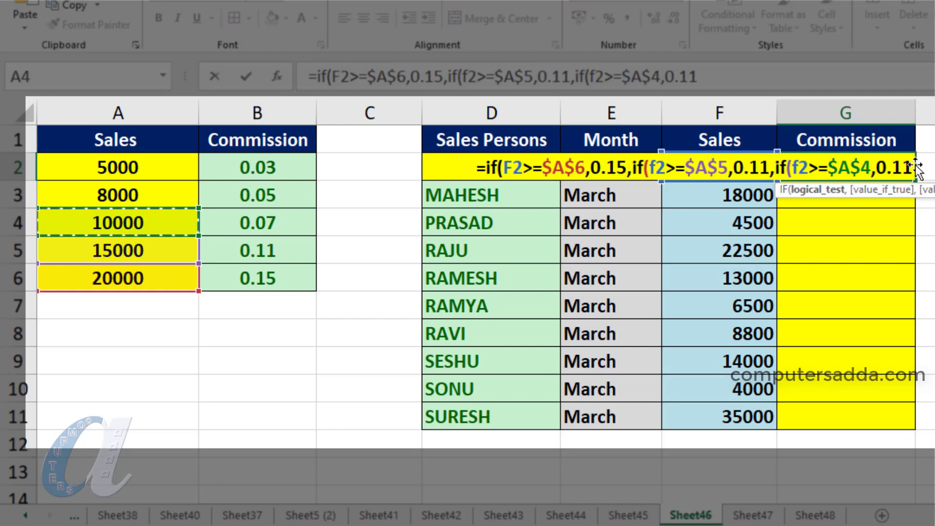
drag(892, 167, 911, 166)
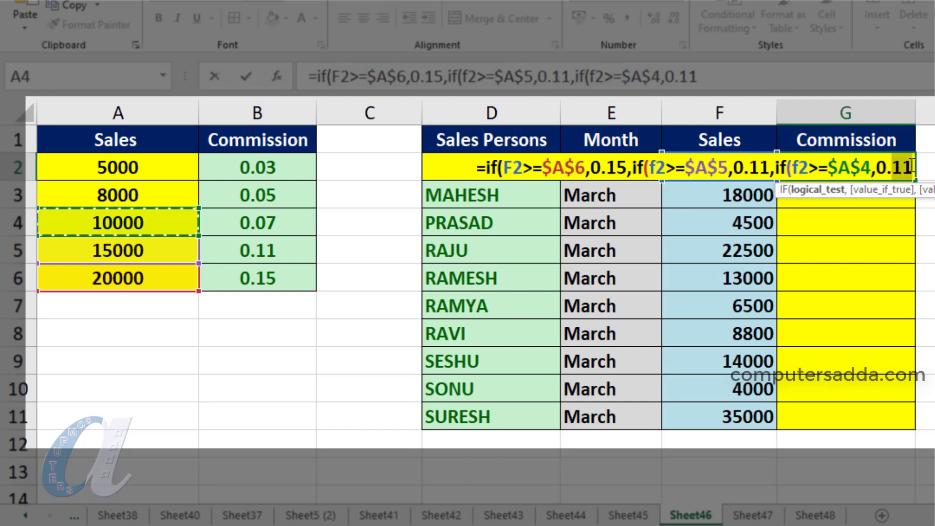
text(07)
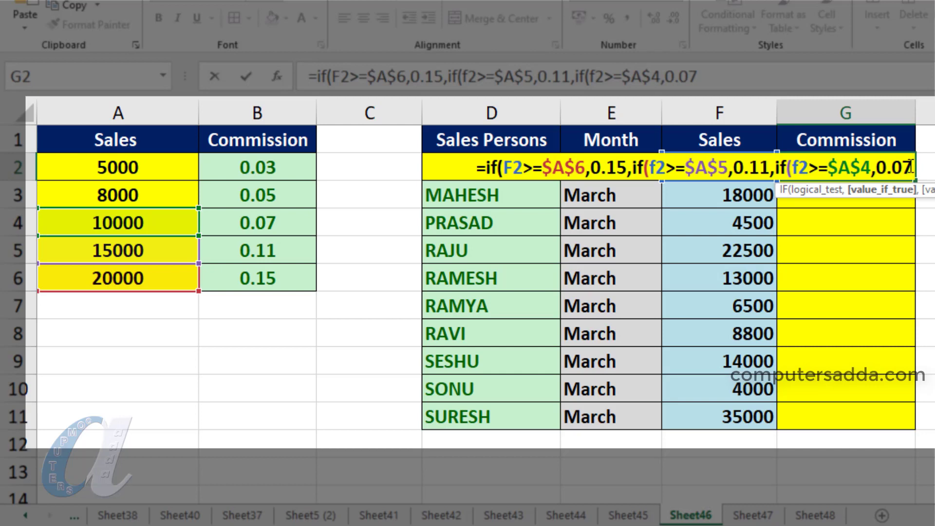
Add a fourth nested IF from the copied text, testing F2>=$A$3 and returning 0.05 when true.
text(,)
key(ctrl+v)
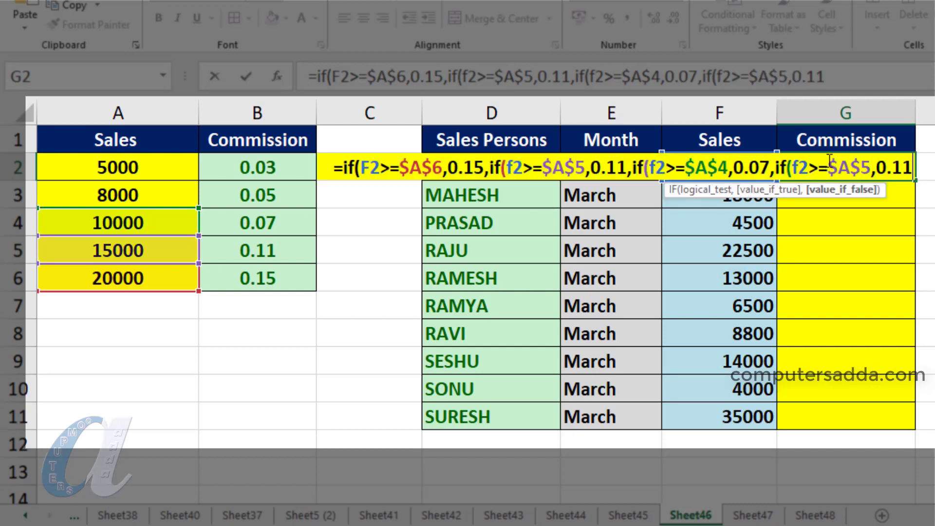
drag(829, 161, 871, 163)
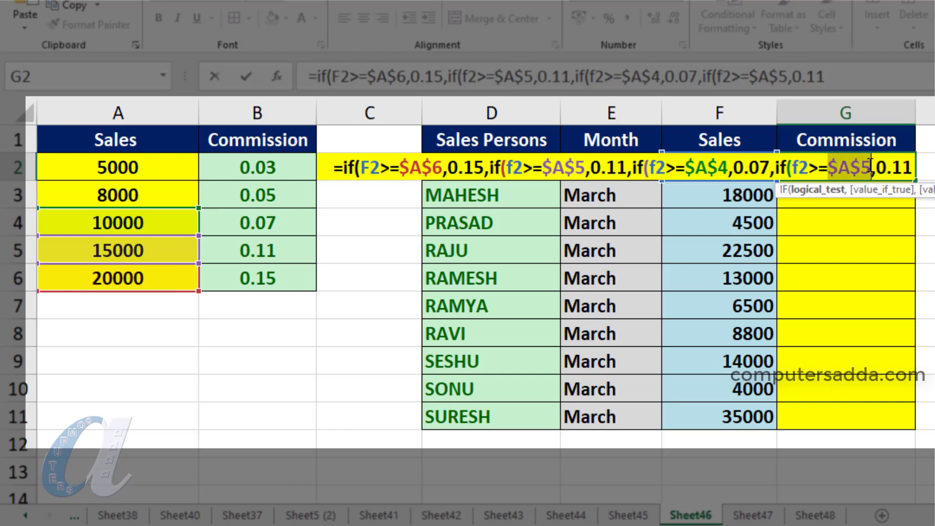
click(146, 190)
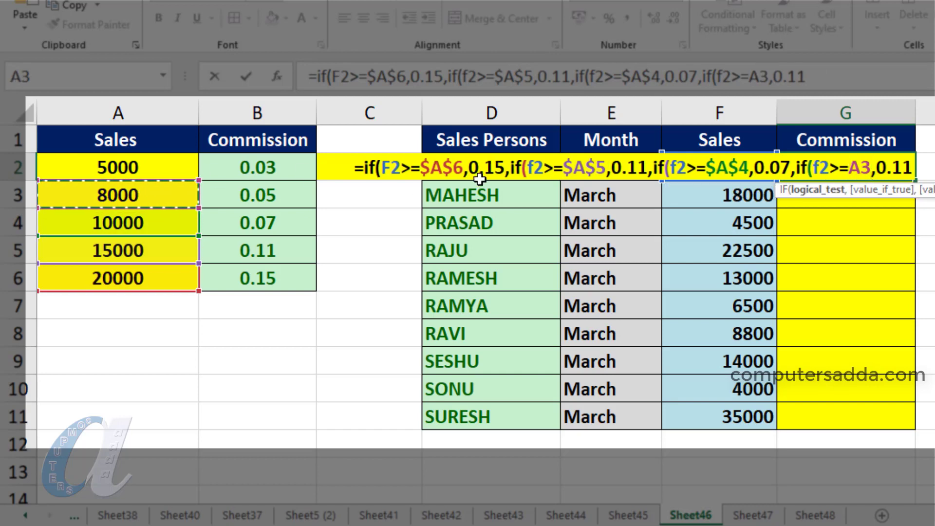
key(F4)
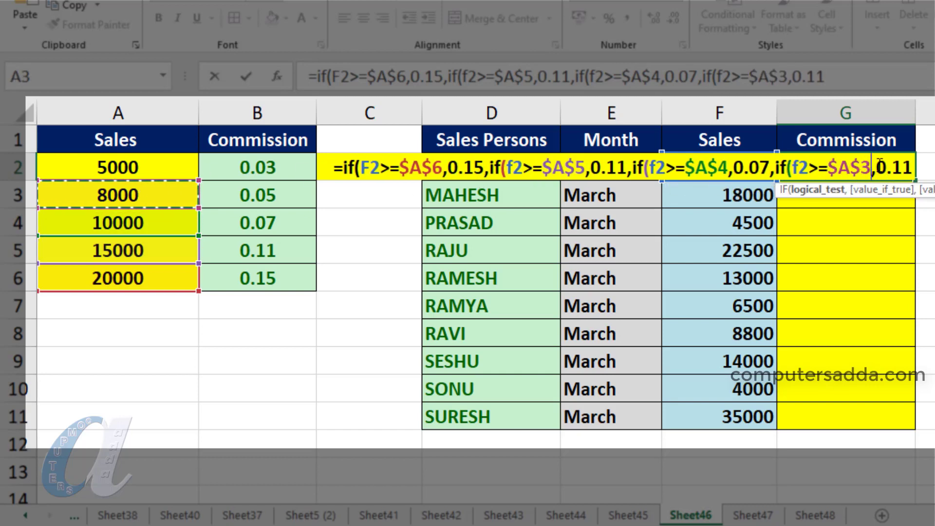
drag(893, 168, 913, 168)
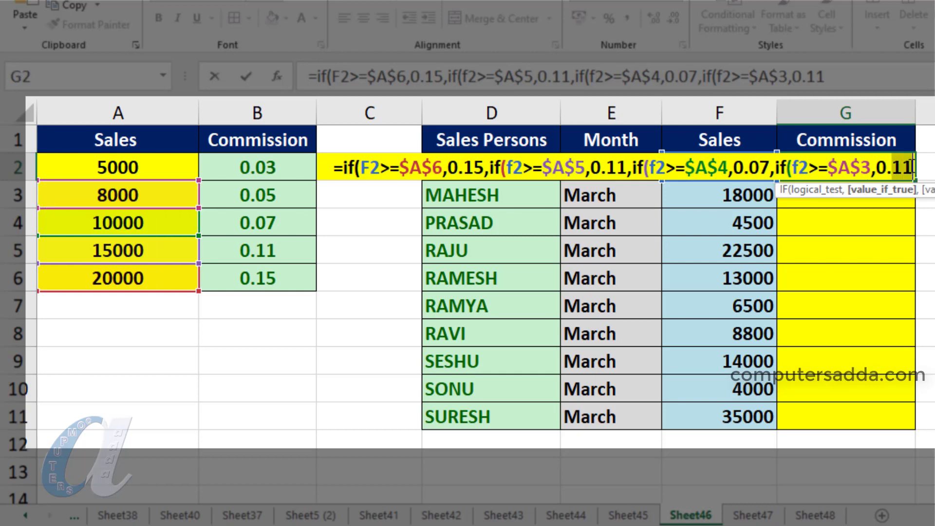
text(05)
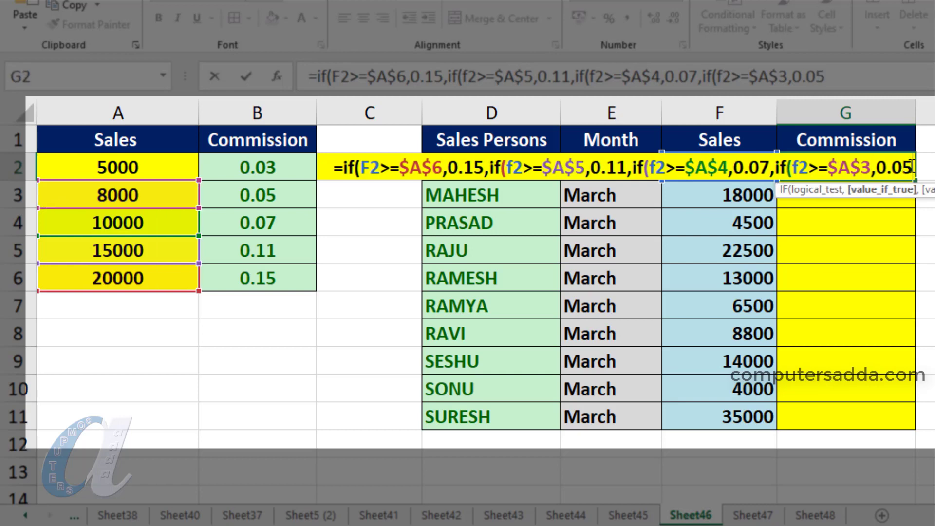
Add a fifth nested IF from the copied text, testing F2>=$A$2 and returning 0.03 when true.
text(,)
key(ctrl+v)
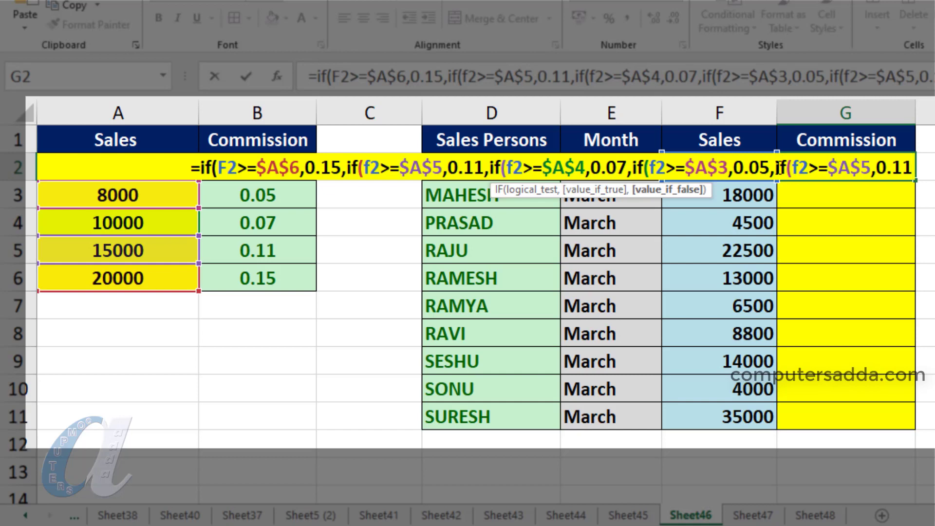
drag(828, 168, 872, 167)
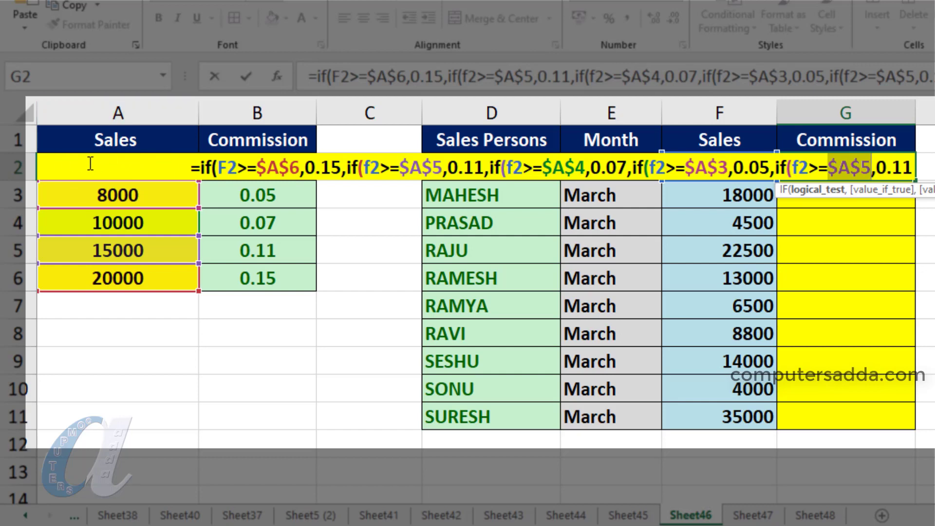
text(a2)
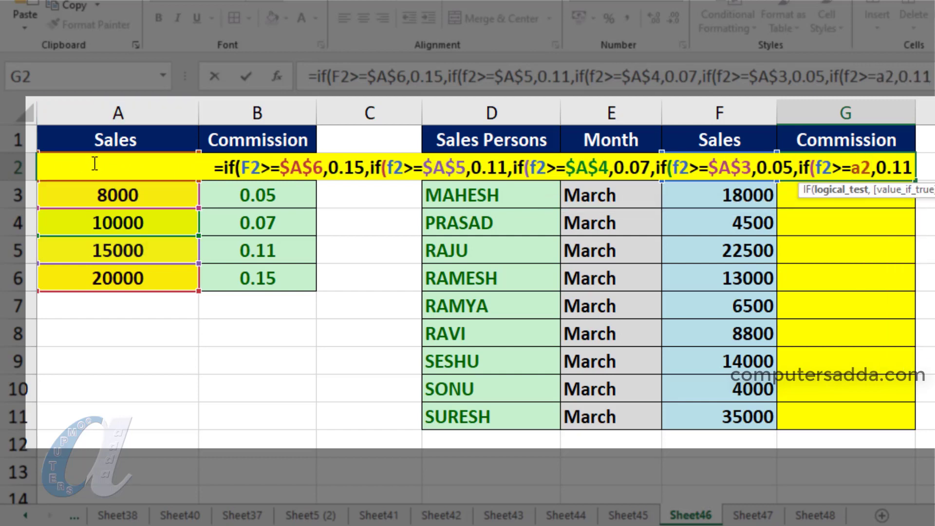
key(F4)
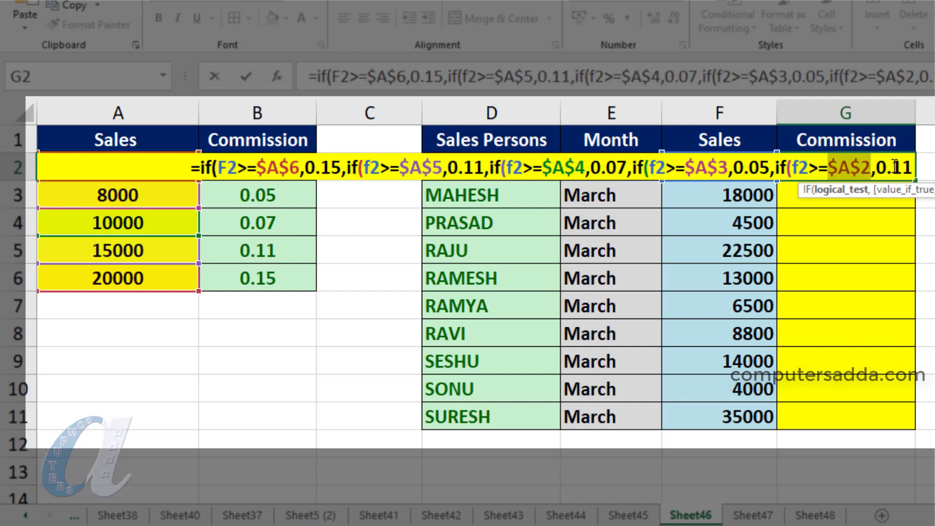
drag(895, 166, 914, 167)
text(0)
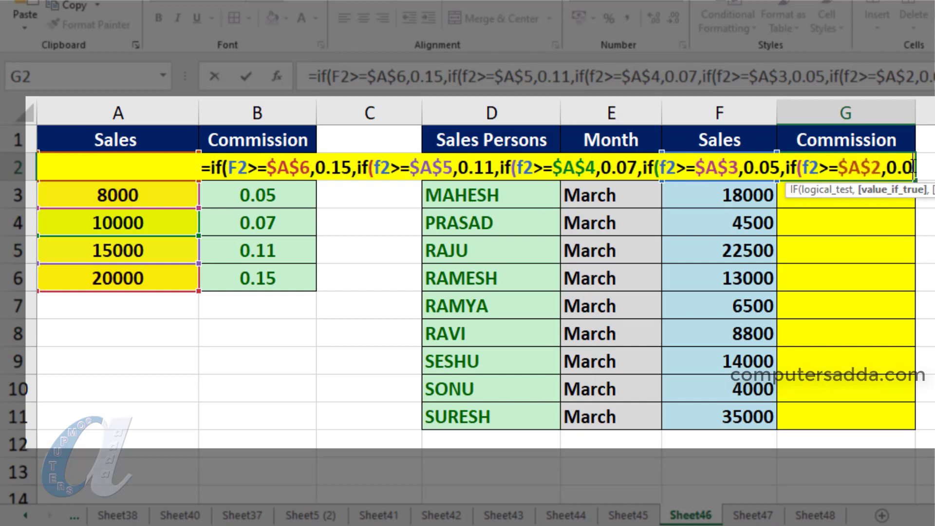
text(3)
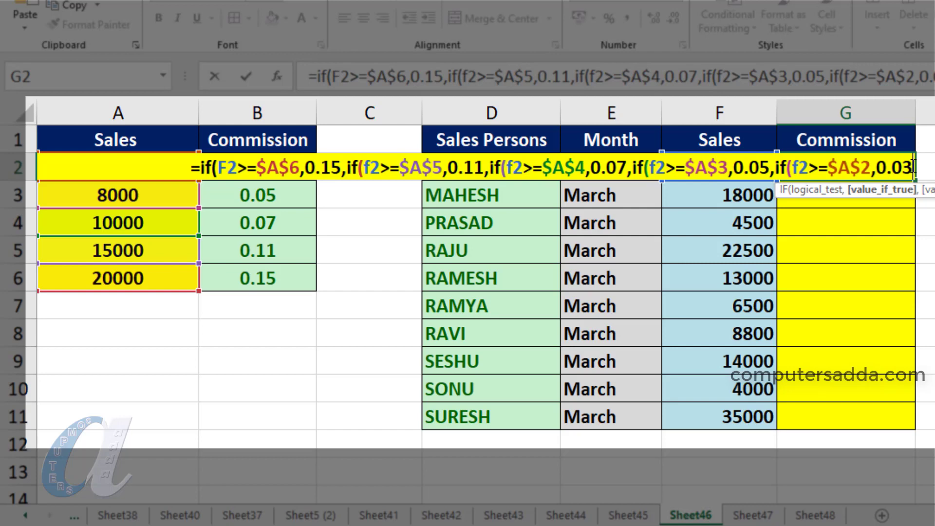
Give the innermost IF a false value of 0 and close all five IF functions with parentheses.
text(,)
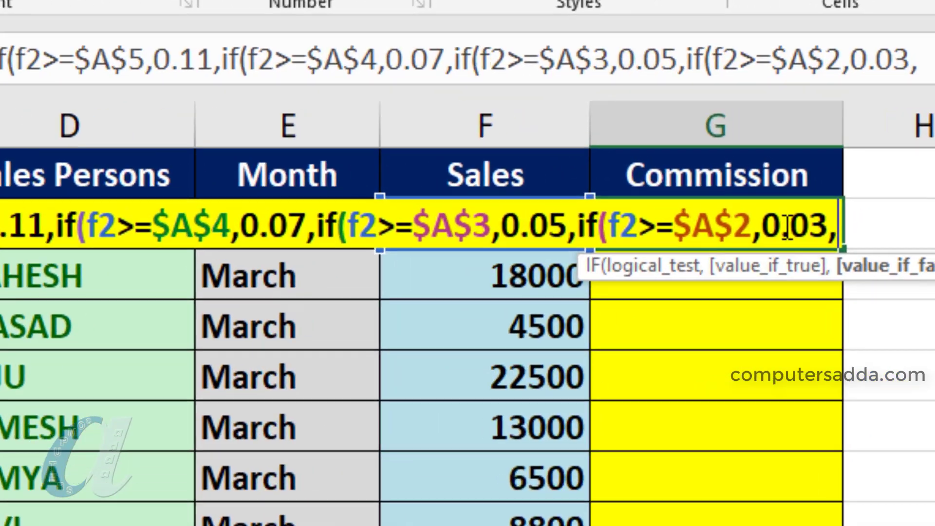
text(0)
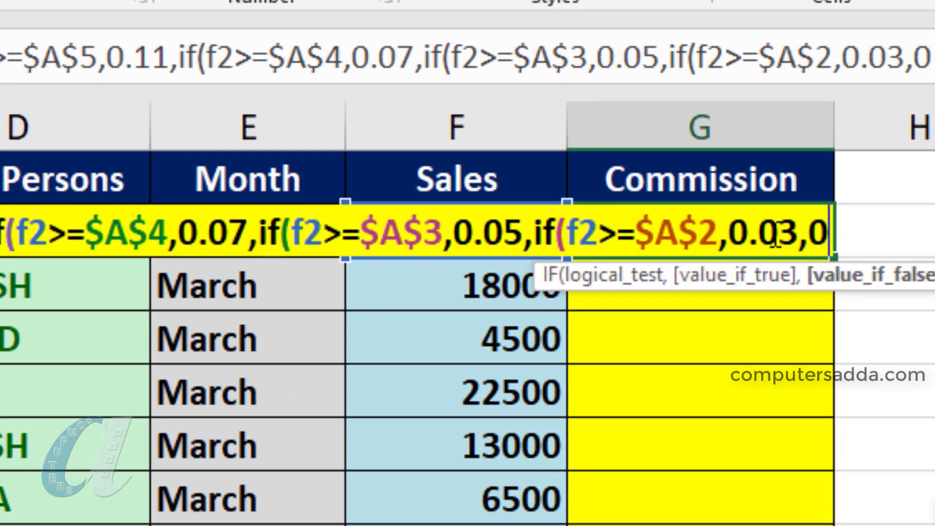
text())
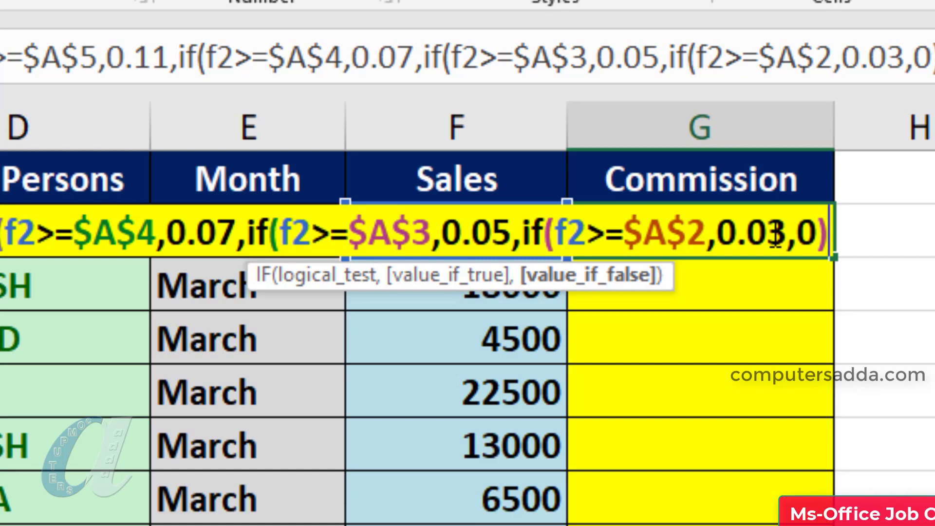
text()))))
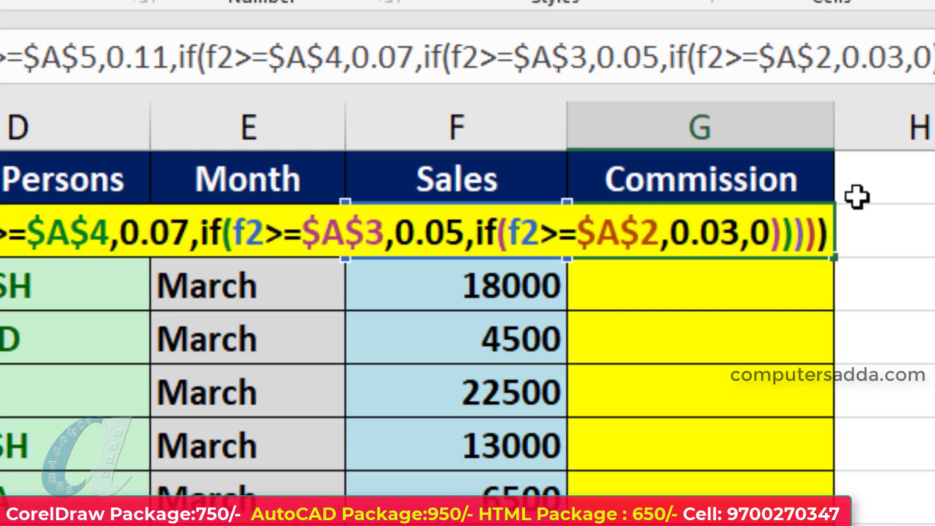
Multiply the nested IF result by F2, enter the formula in G2 and review its full text.
text(*)
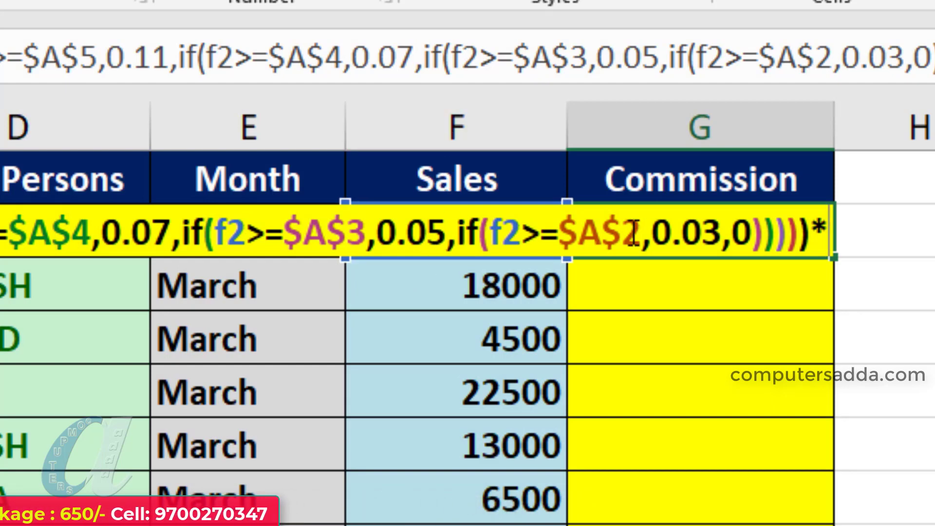
text(f2>)
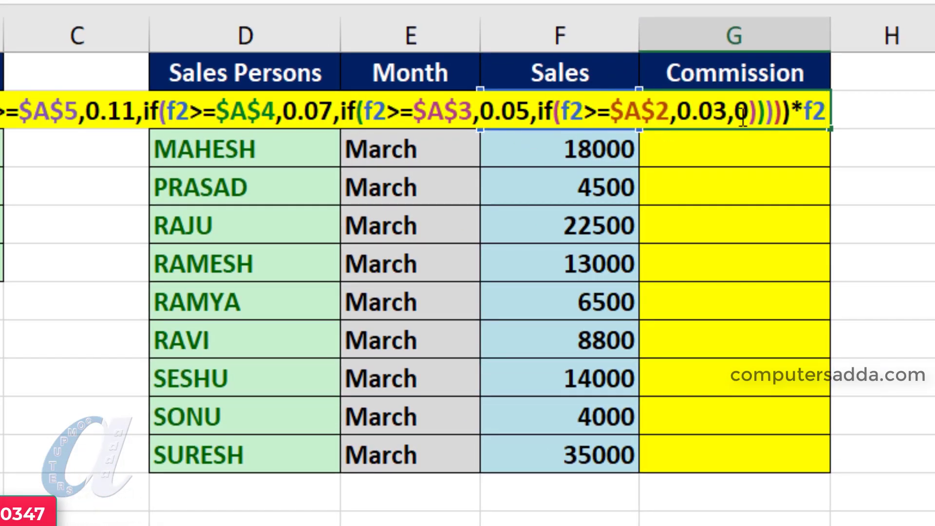
key(Return)
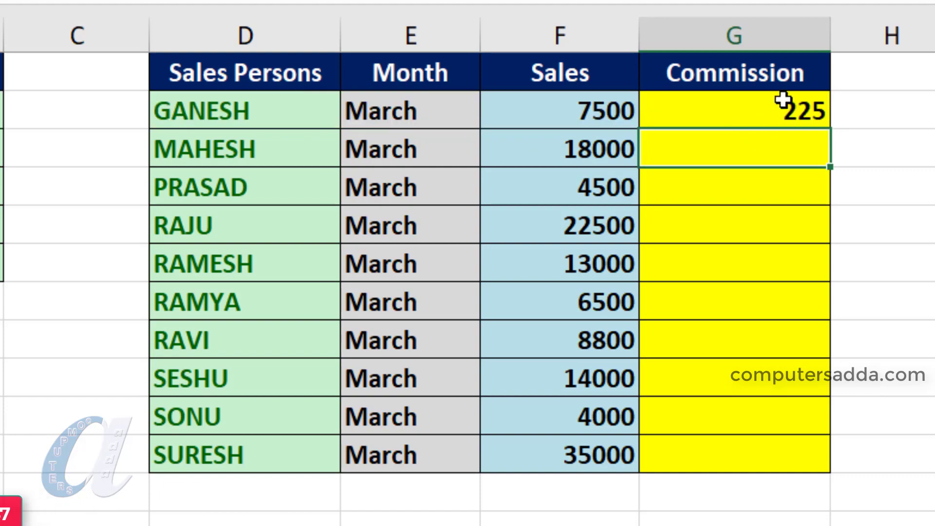
click(764, 115)
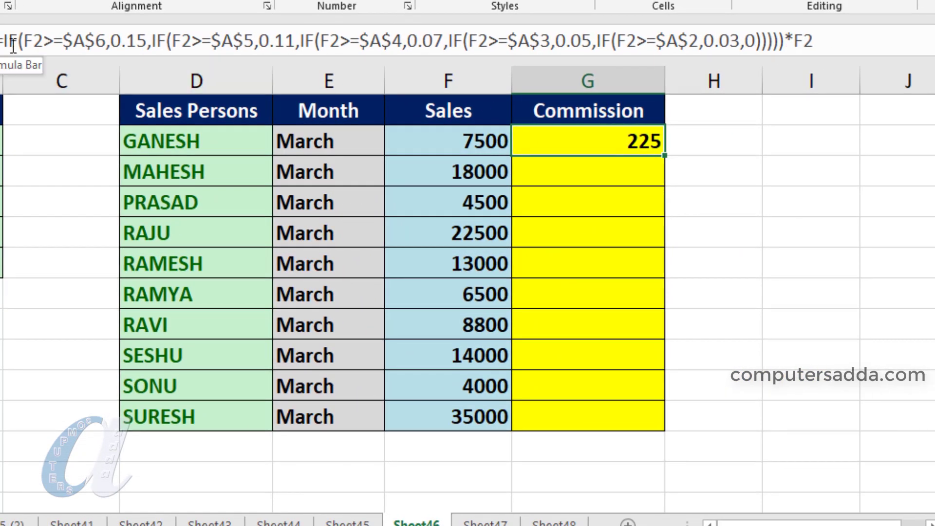
drag(27, 40, 155, 43)
click(148, 43)
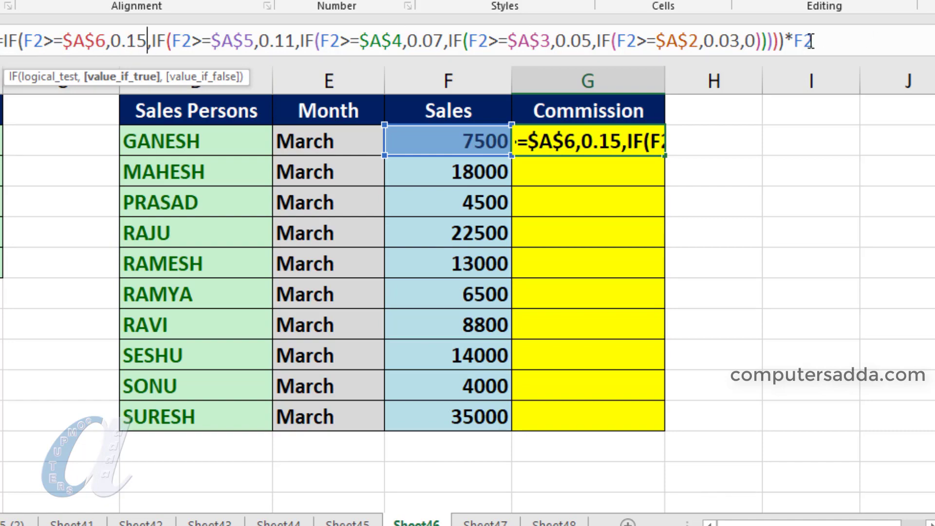
key(ctrl+Return)
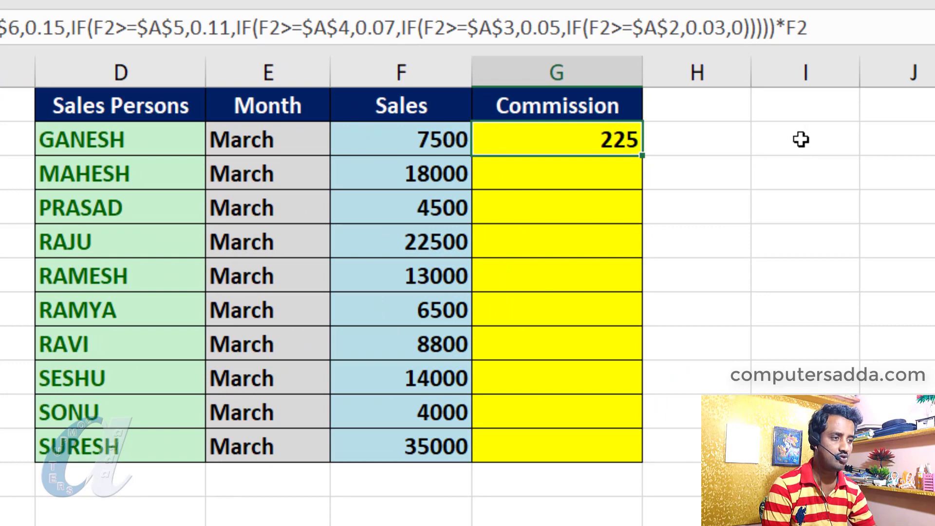
Check the first commission with the scratch formula =F2*3% in I2 and clear that cell.
click(801, 140)
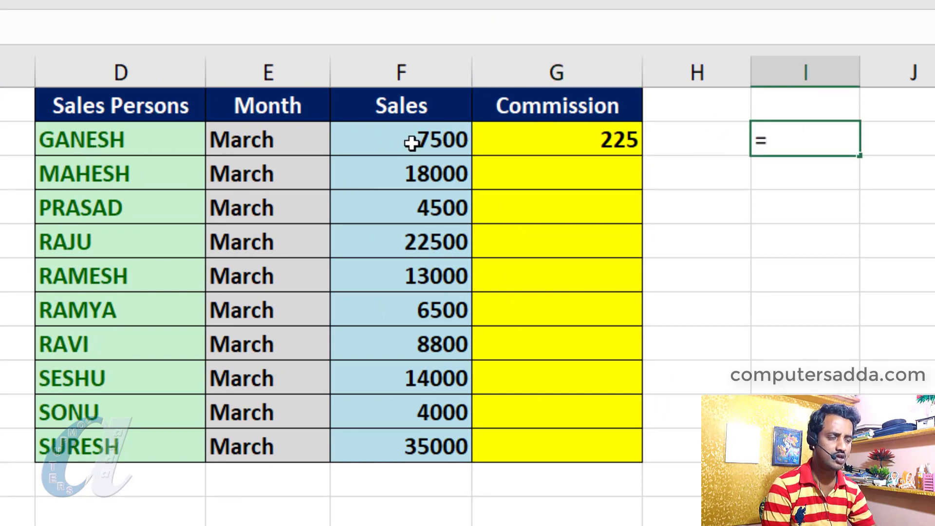
scroll(411, 143, left, 5)
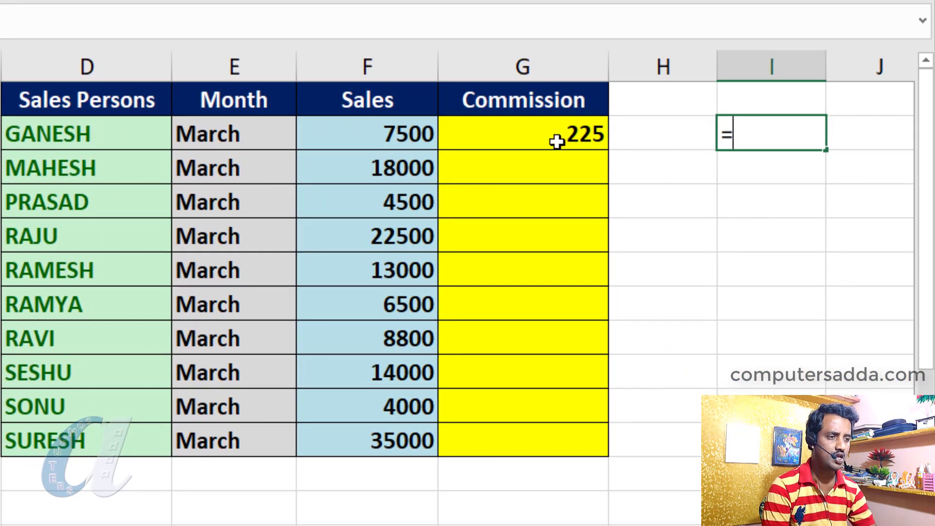
click(368, 136)
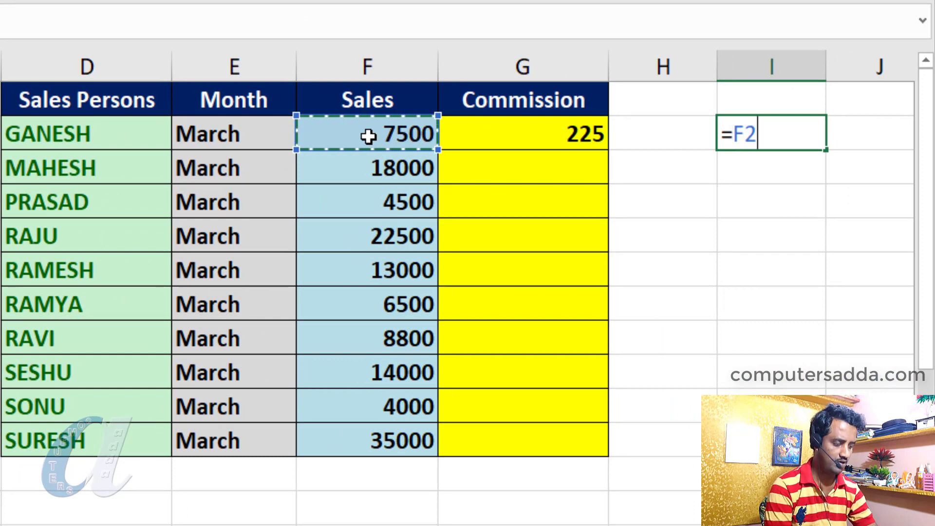
text(*3)
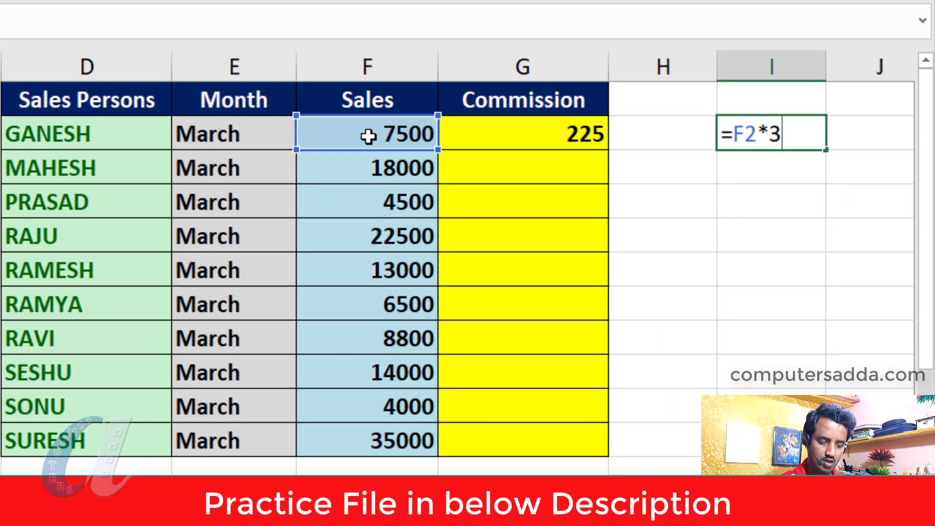
text(%)
key(Return)
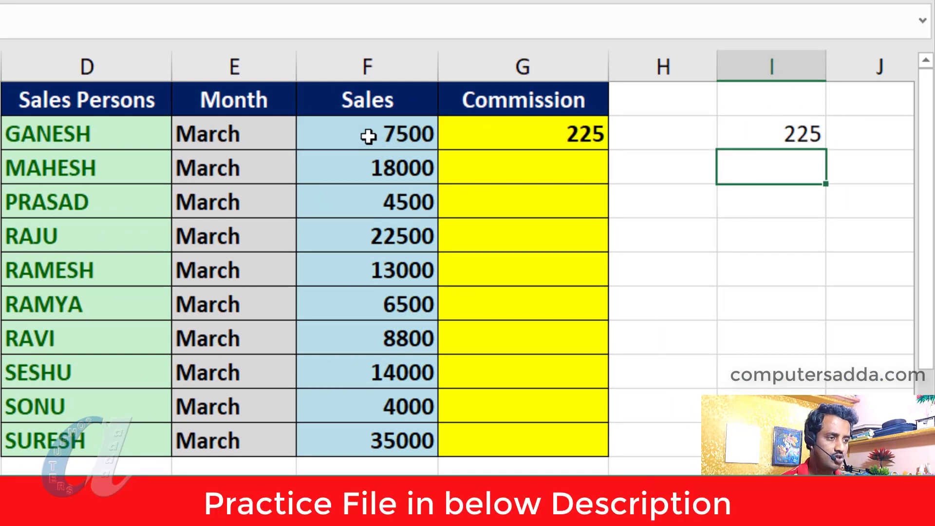
click(792, 134)
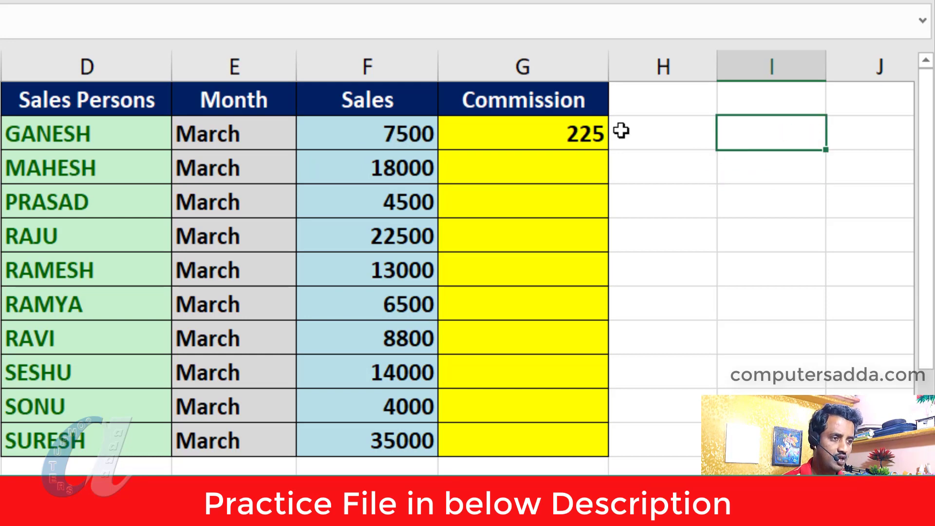
Fill the commission formula from G2 down to G11 and inspect the copied formula in G4.
click(558, 135)
drag(610, 151, 598, 443)
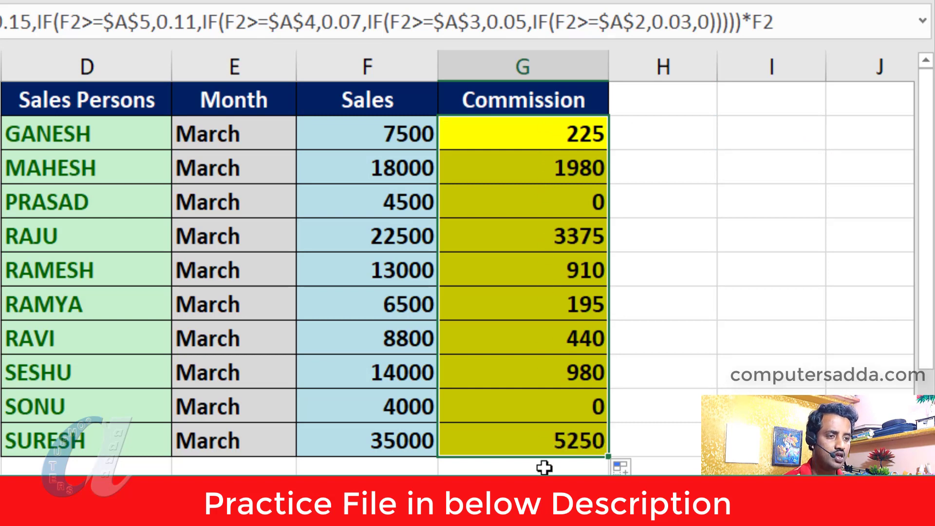
click(84, 202)
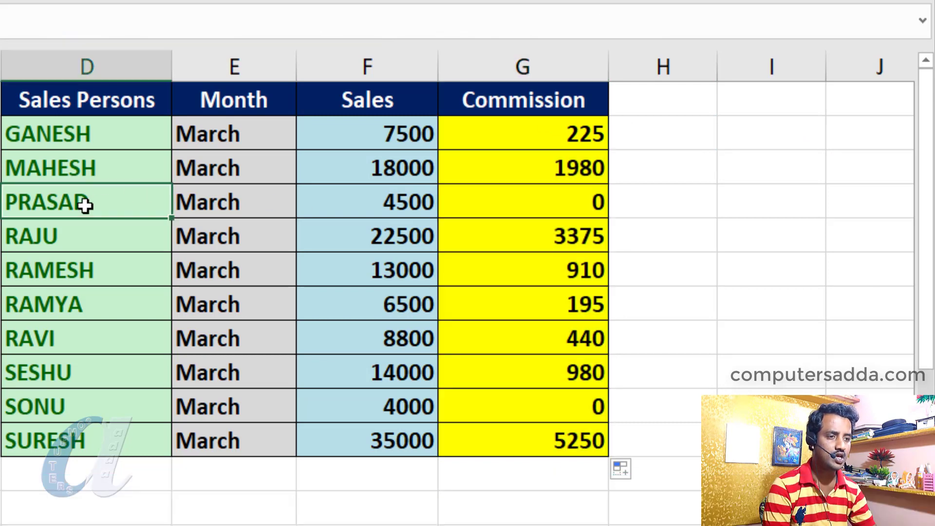
click(574, 205)
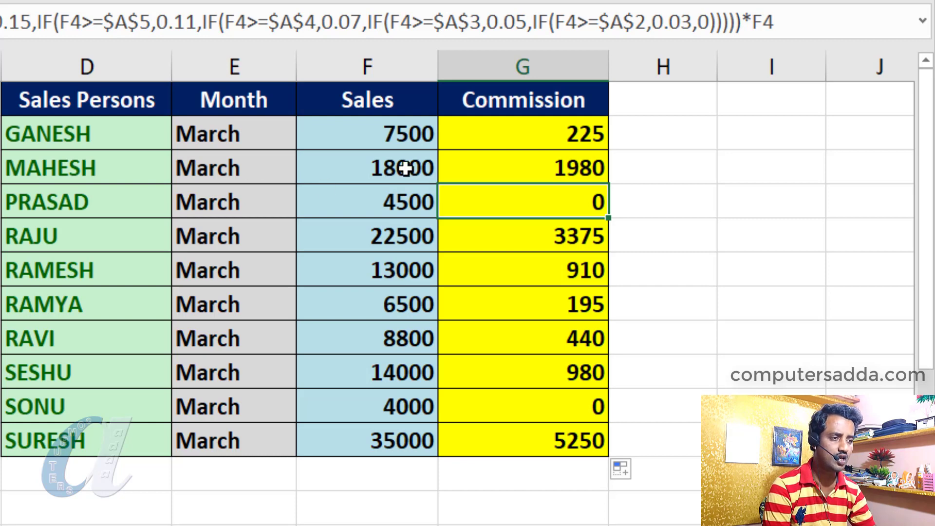
Check the second commission by multiplying F3 by its commission percentage in I3, and clear the scratch cell.
click(775, 167)
text(=)
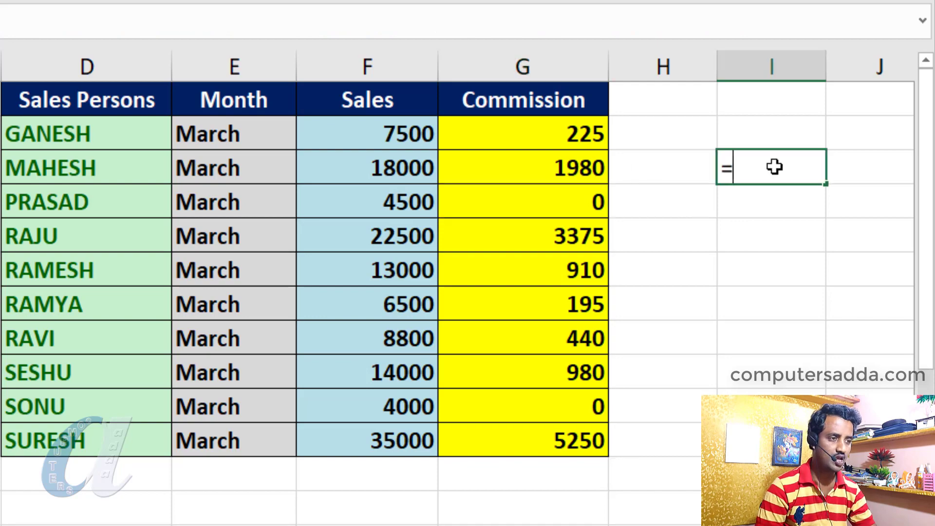
click(353, 170)
text(*)
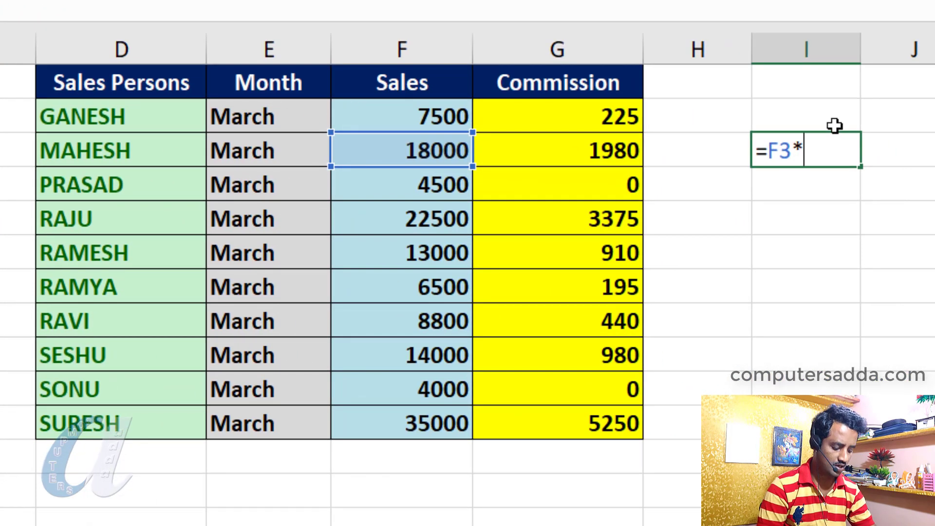
text(%)
key(Return)
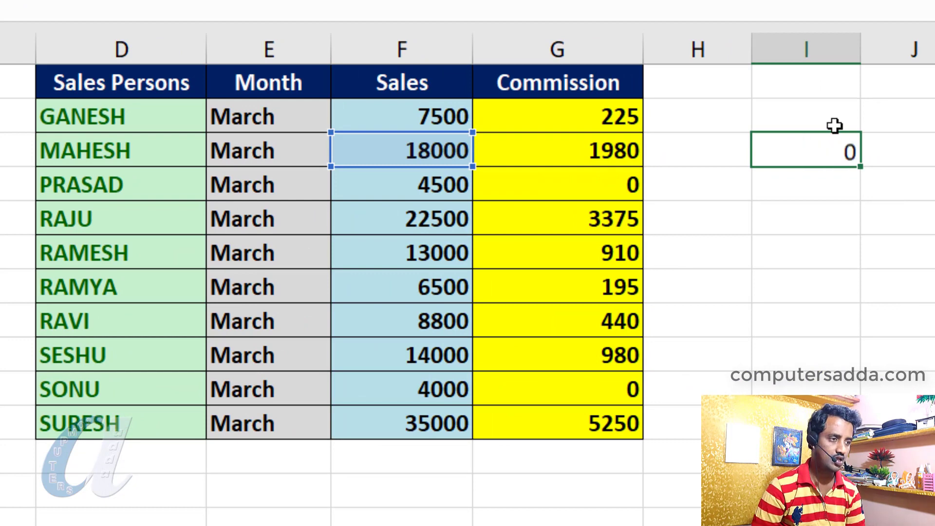
click(827, 152)
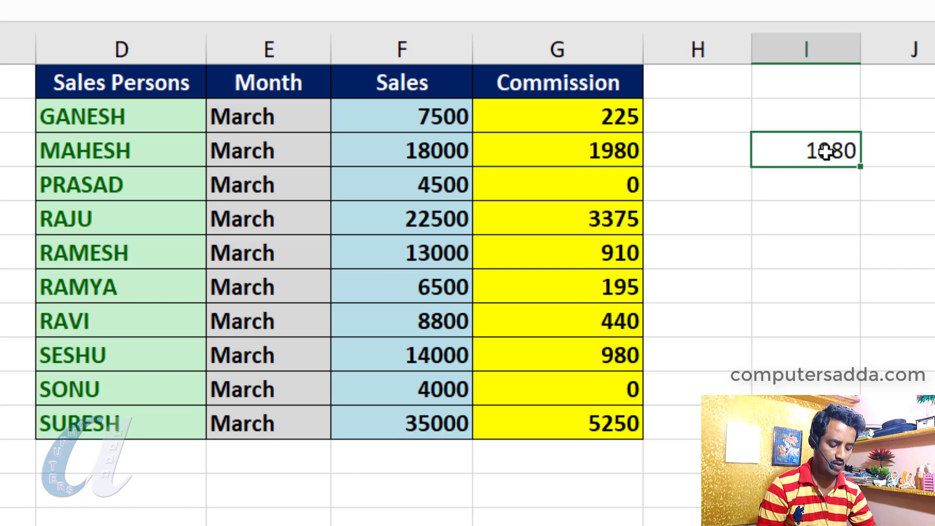
key(Delete)
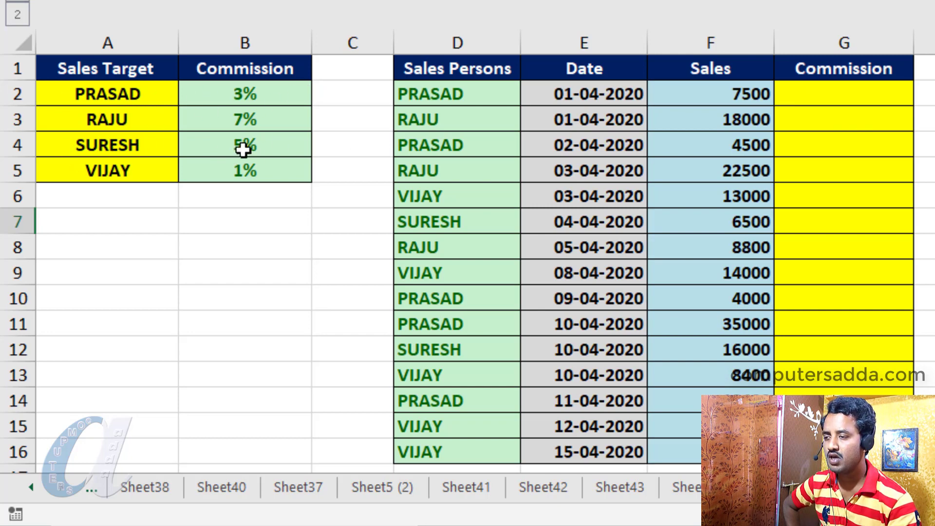
Start an IF formula in G2 of the salesperson-based commission sheet, comparing D2 with a quoted text value.
click(797, 94)
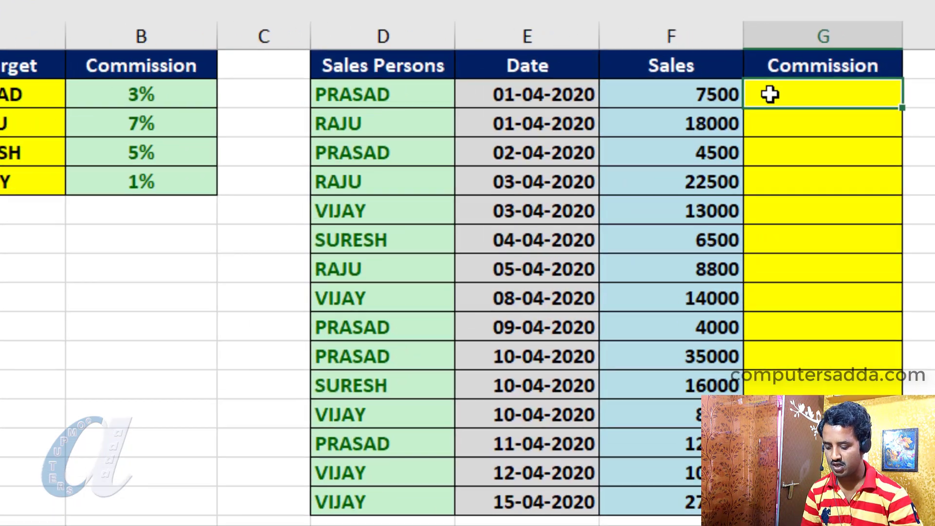
text(=IF()
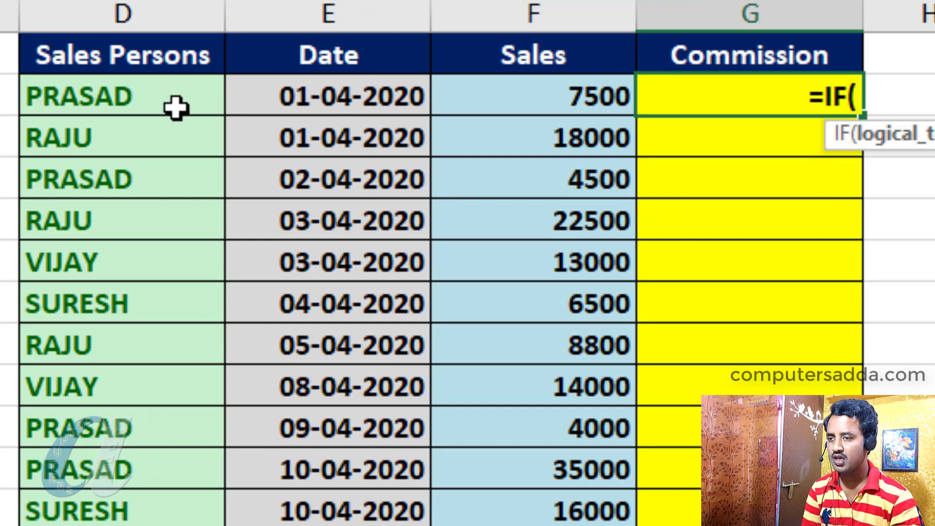
click(117, 95)
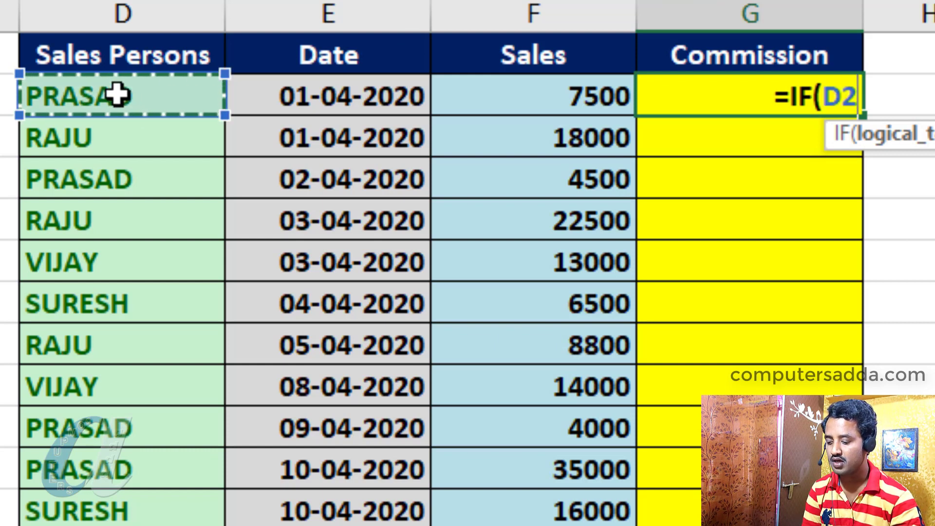
text(=)
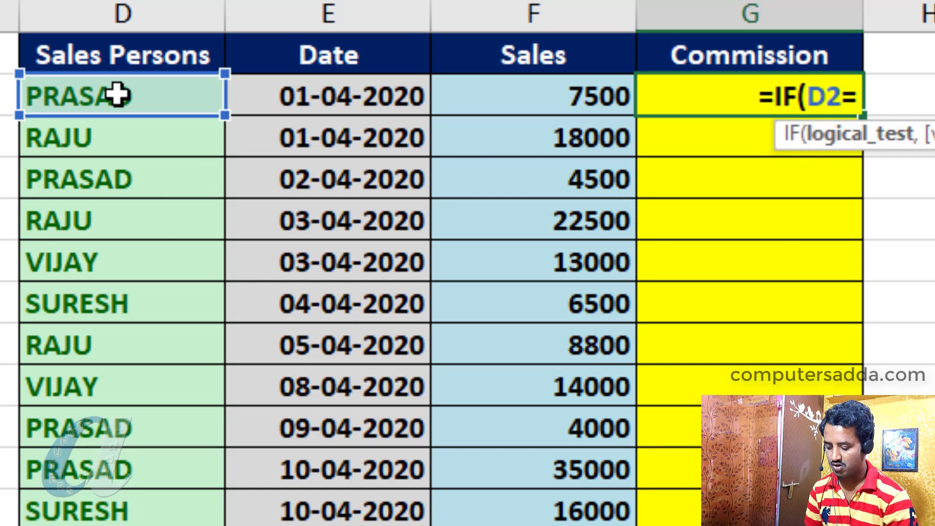
text(")
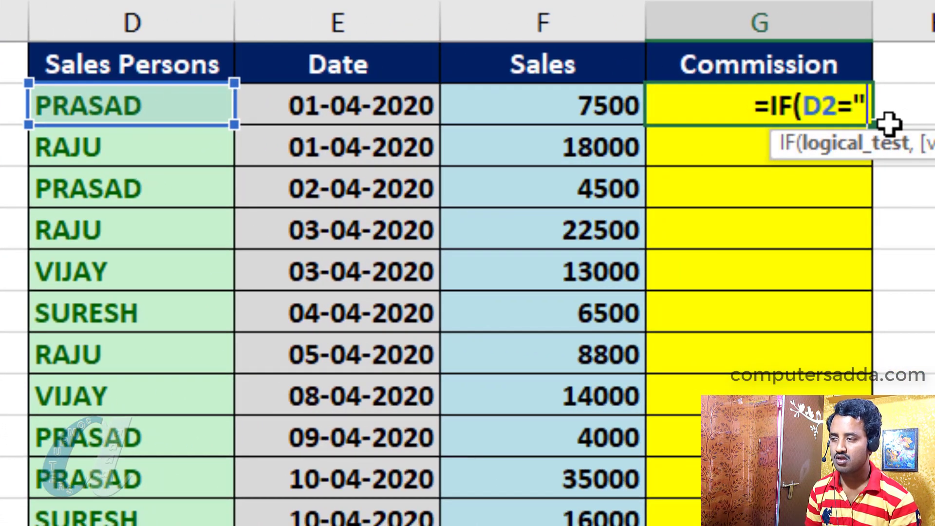
text(prasa)
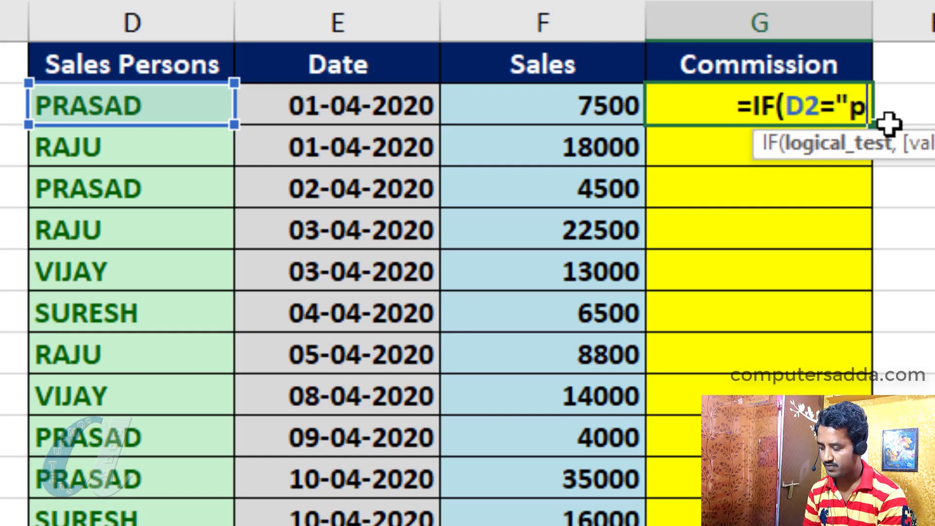
key(BackSpace)
key(BackSpace)
key(BackSpace)
key(BackSpace)
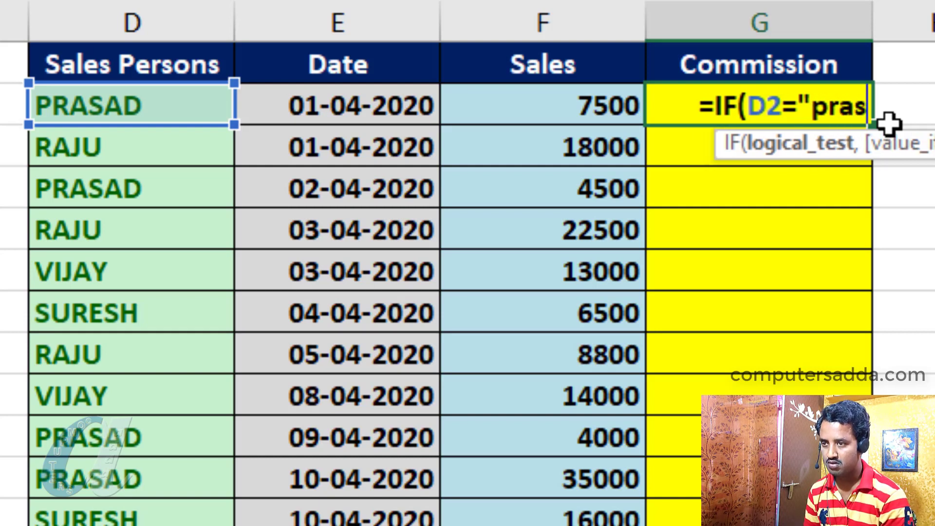
key(BackSpace)
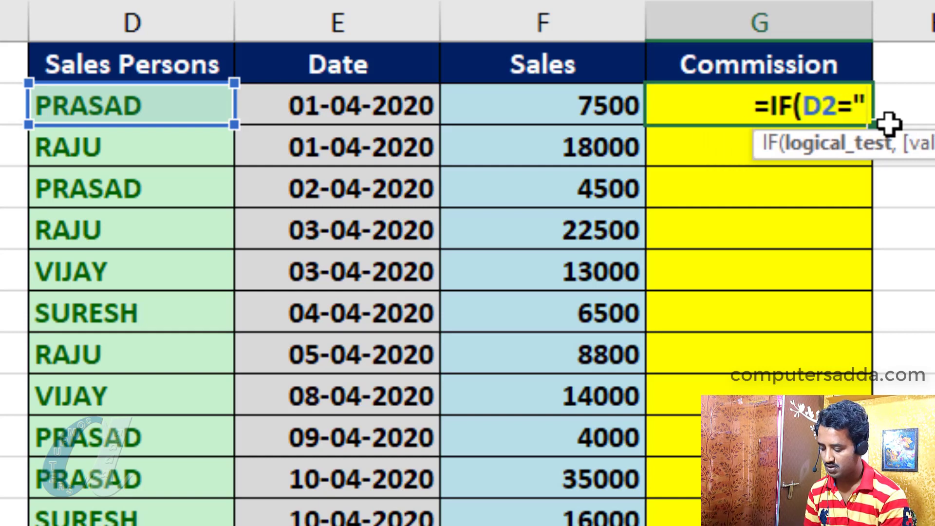
Complete the IF's logical test with the salesperson's name from D2 in uppercase, enclosed in quotation marks.
text(PRASAD)
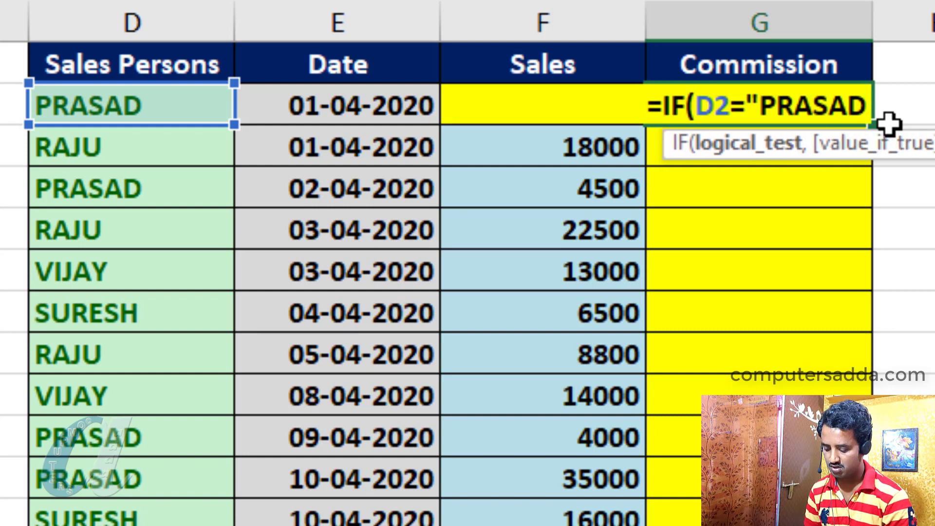
text(")
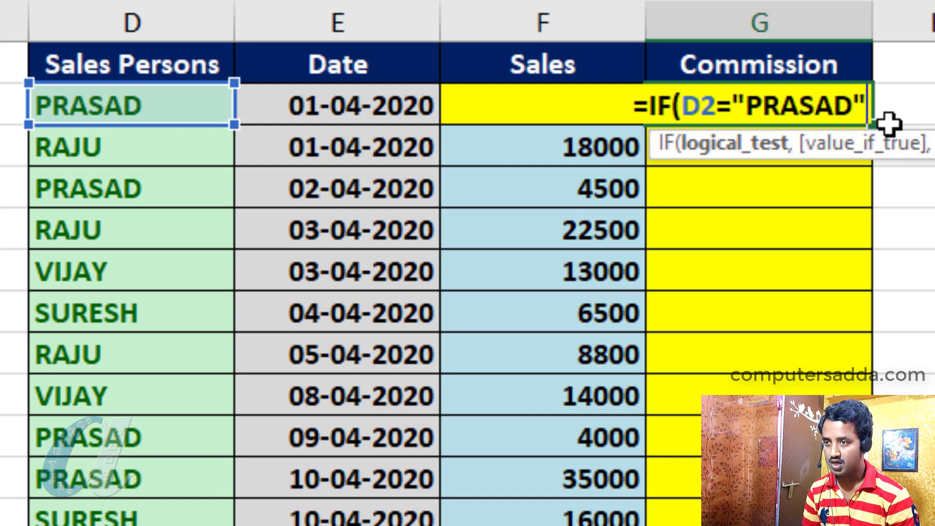
text(,)
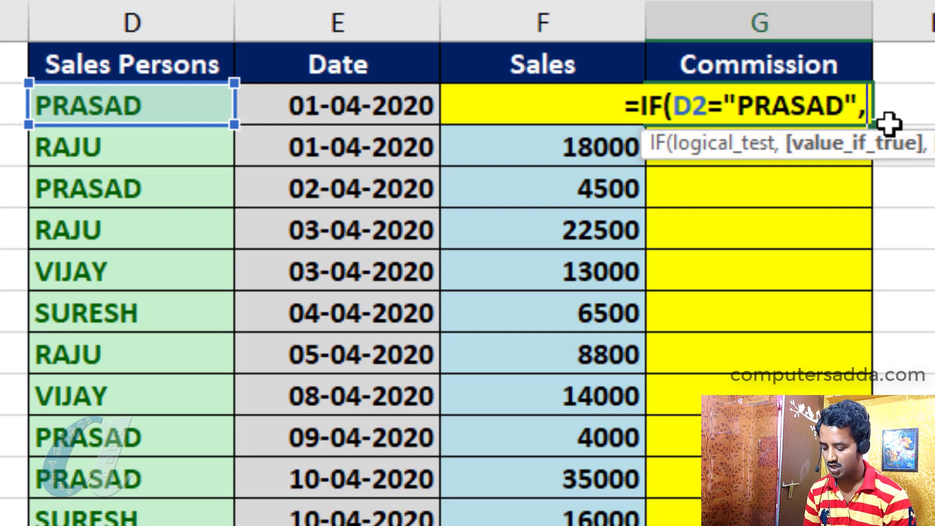
Enter (F2*3%) as the value if true in G2's IF formula, followed by a comma for the next argument.
text(()
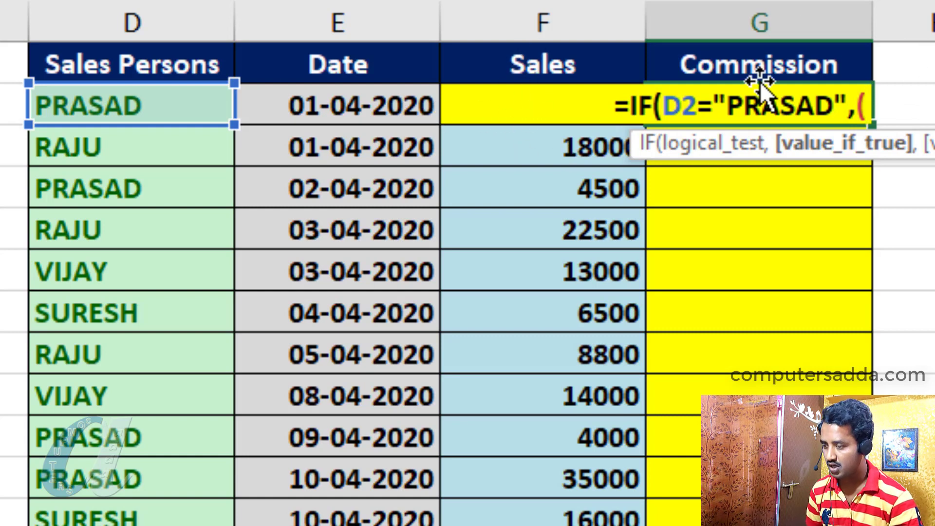
text(F2)
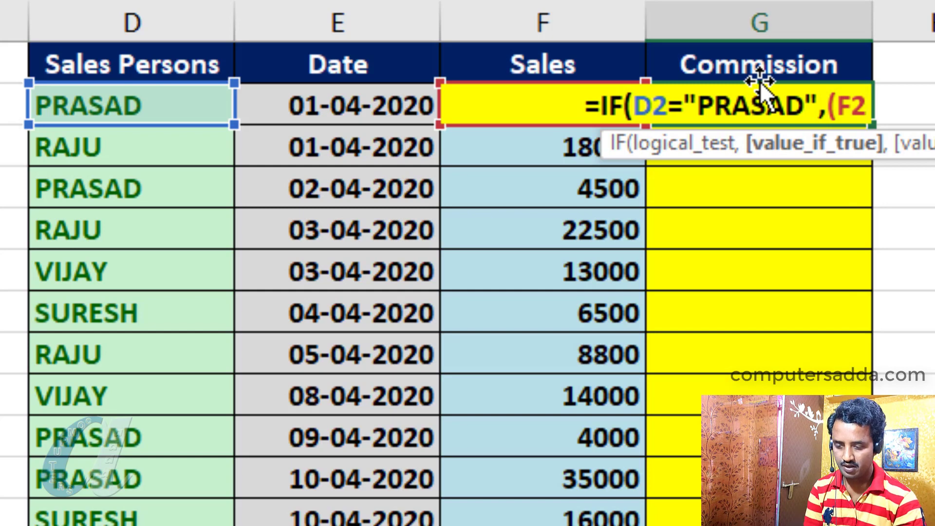
text(*)
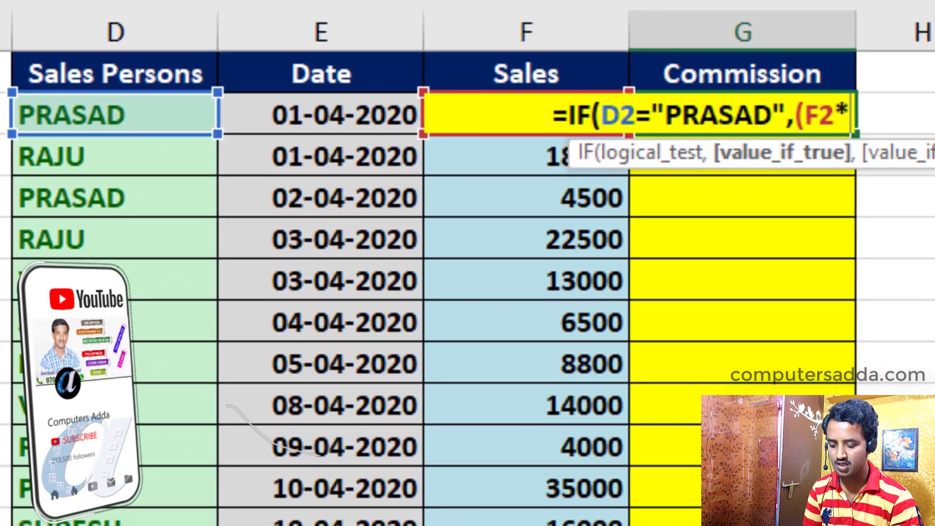
text(3%)
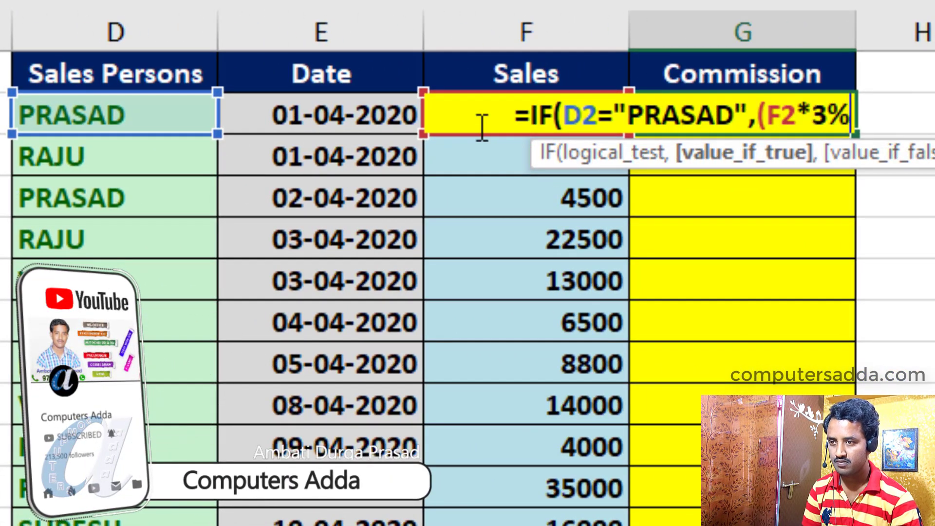
text())
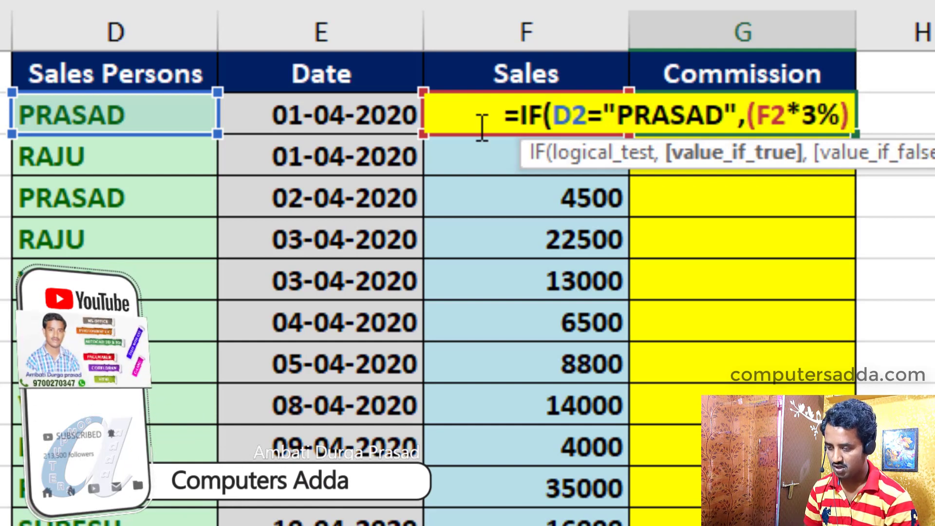
text(,)
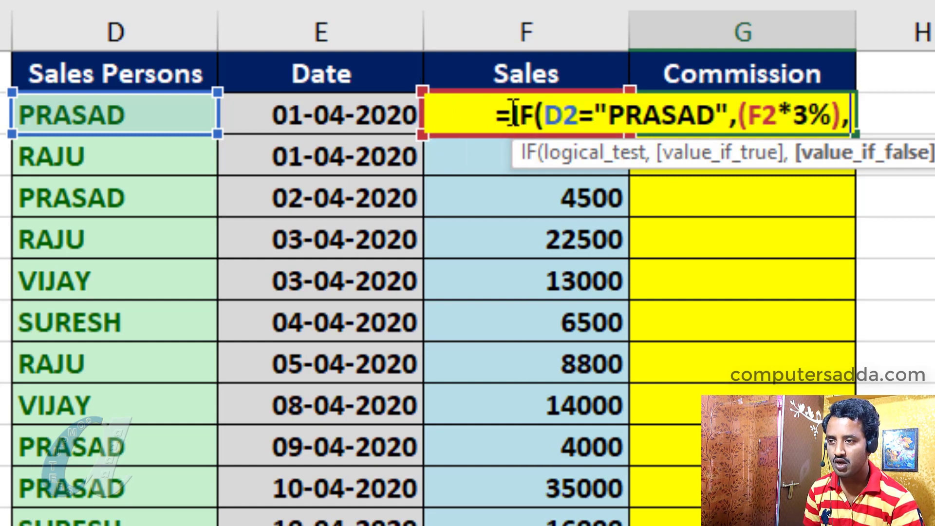
Duplicate the IF segment as the value if false, changing the copy to the salesperson's name from A3 and the rate to 7%.
drag(525, 111, 862, 113)
key(ctrl+c)
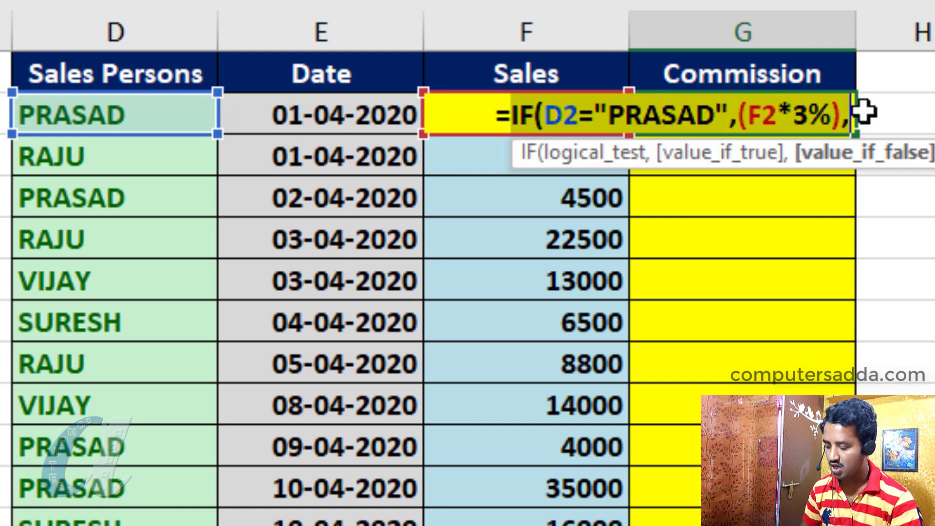
click(851, 117)
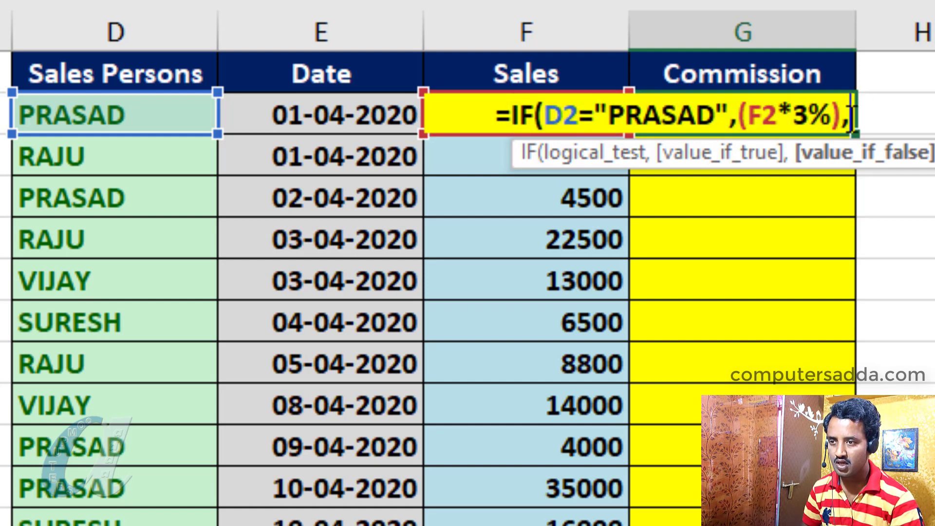
key(ctrl+v)
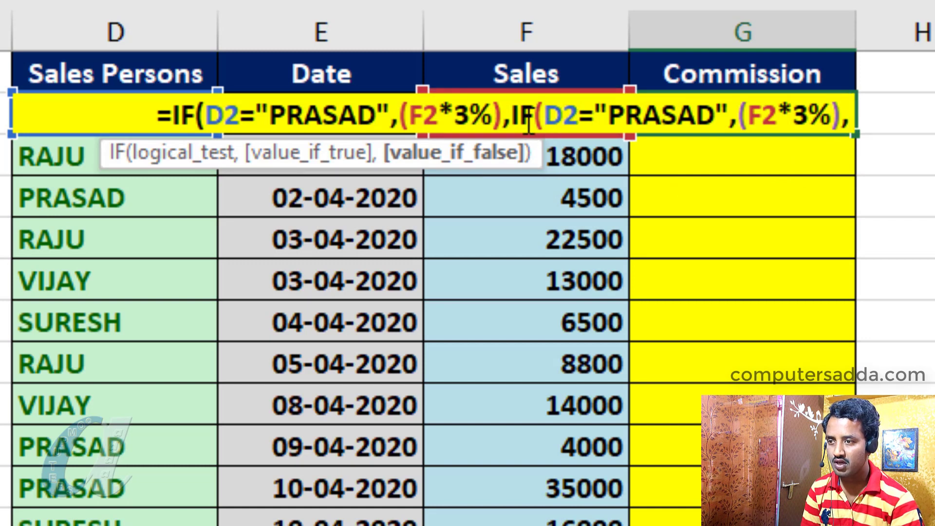
drag(615, 115, 717, 122)
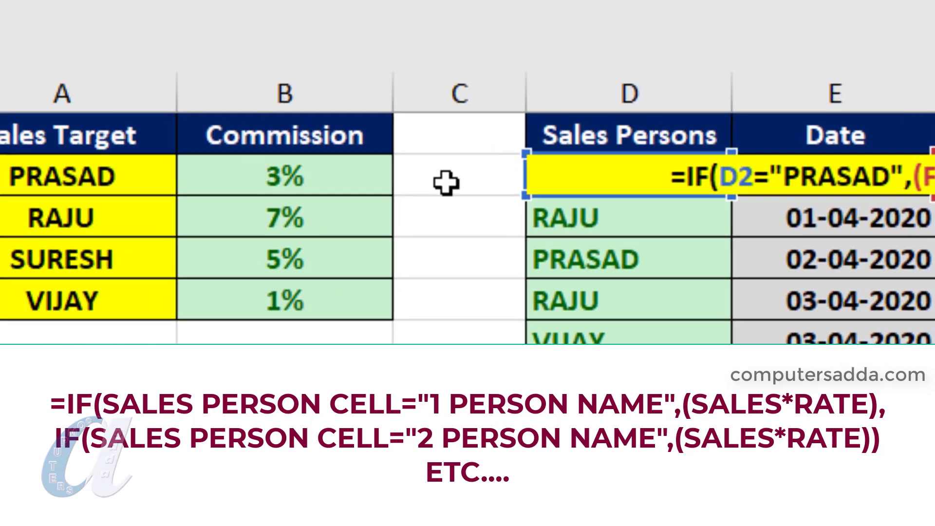
text(RAJU",(F2*7%),)
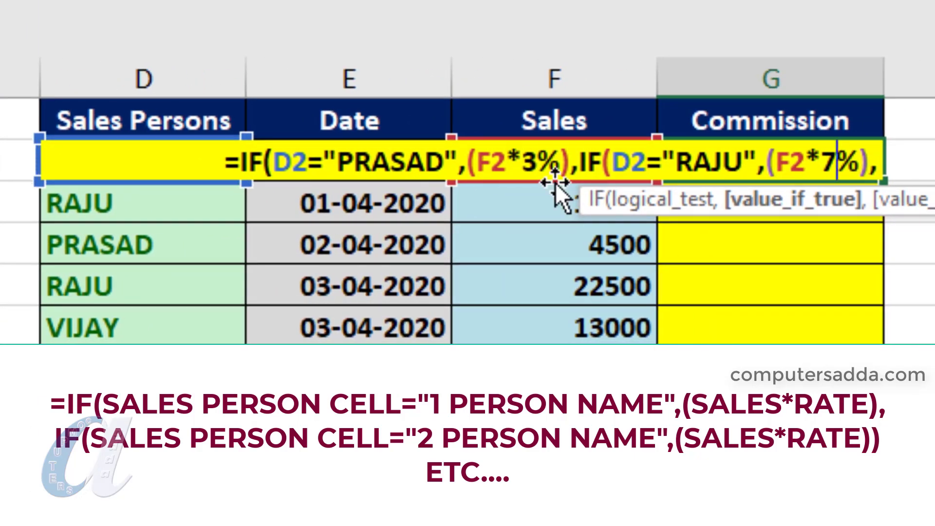
Append a third copy of the IF segment, using the salesperson's name from A4 and a 5% rate.
click(891, 168)
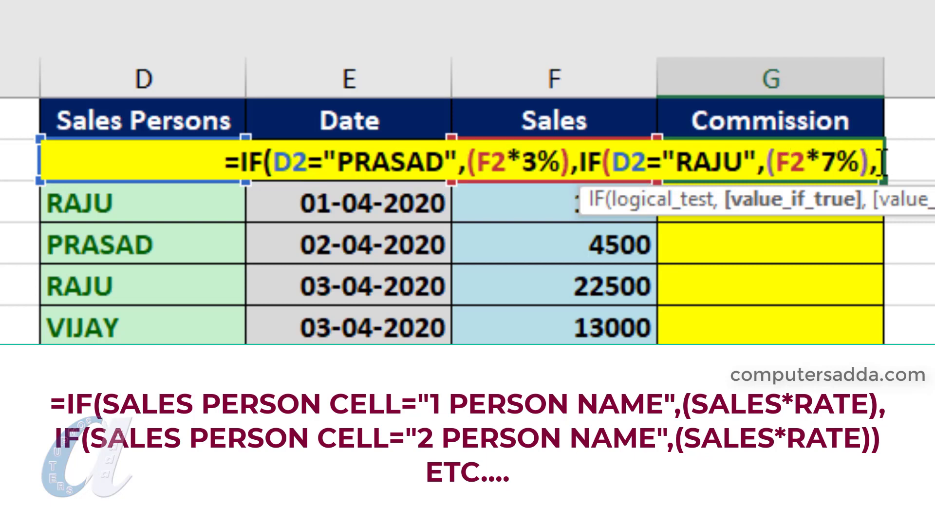
click(882, 163)
key(ctrl+v)
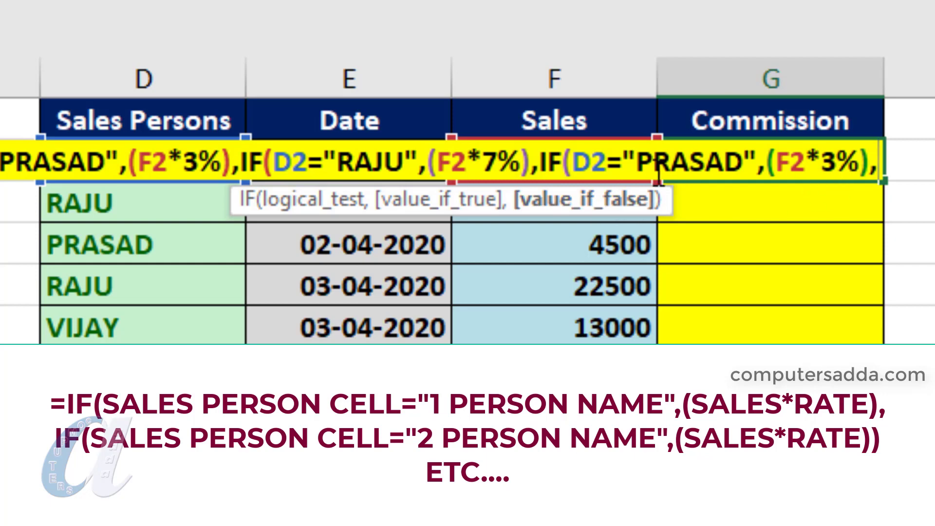
drag(637, 163, 745, 162)
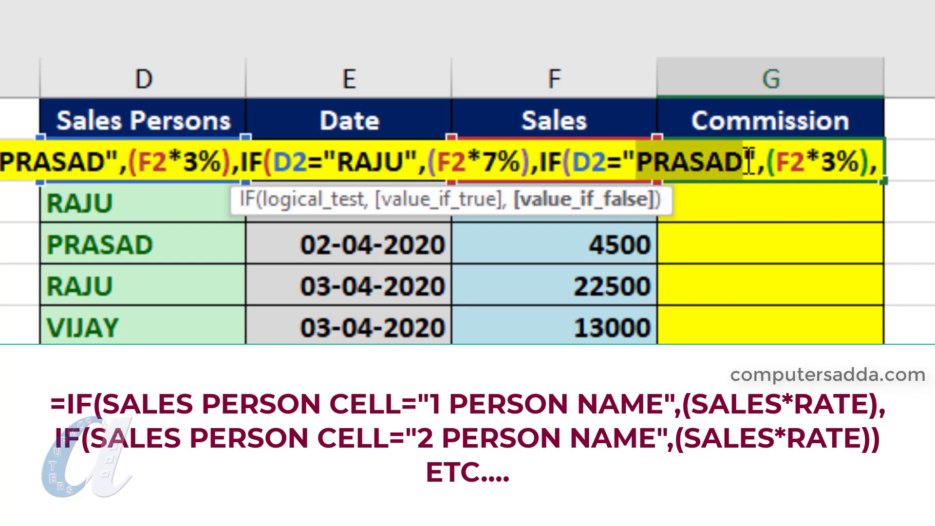
text(SURESH)
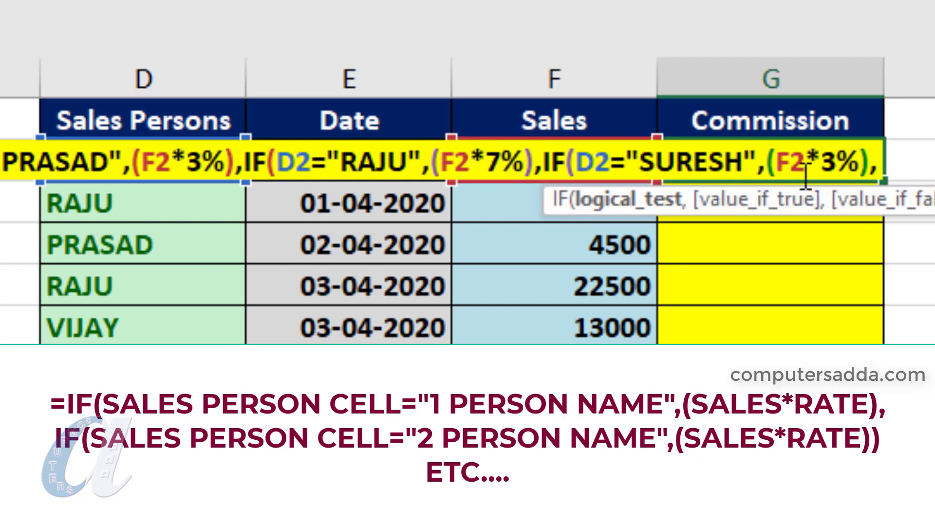
double_click(828, 161)
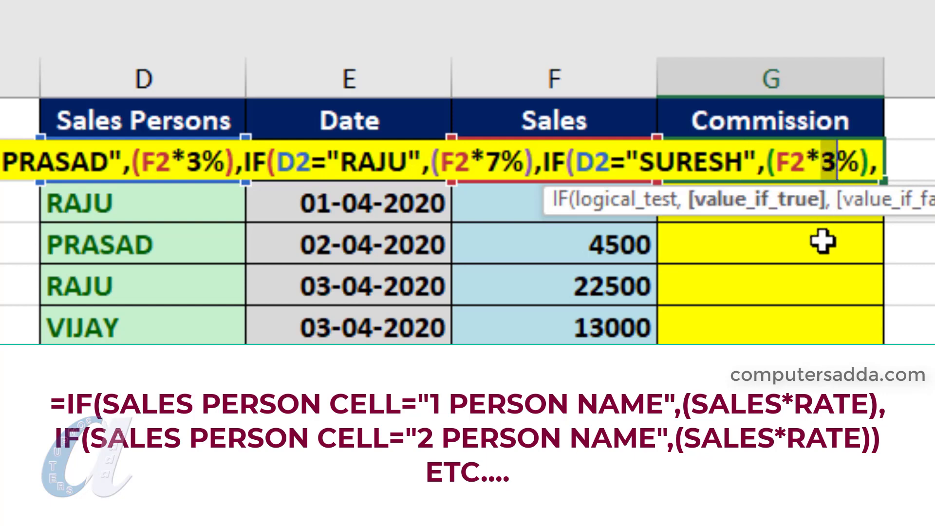
text(5)
Append a fourth copy of the IF segment, using the salesperson's name from A5 and a 1% rate.
click(881, 162)
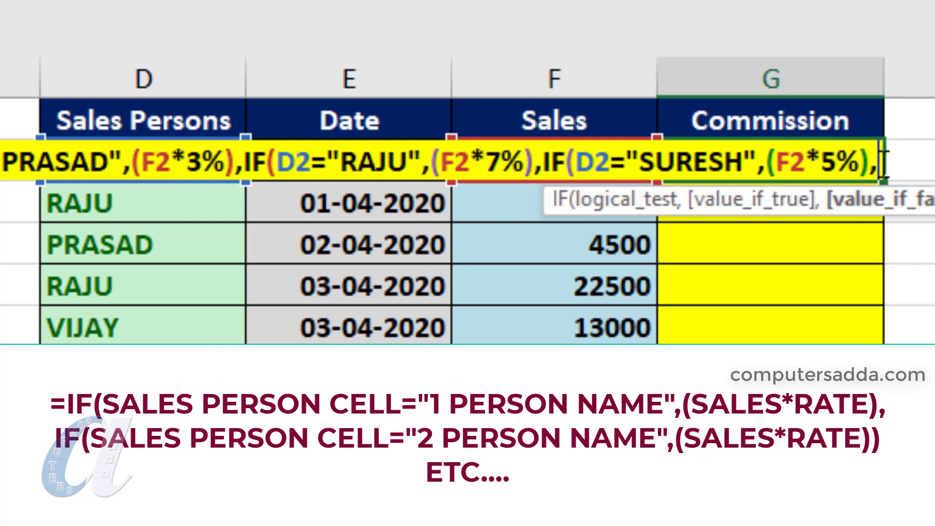
key(ctrl+v)
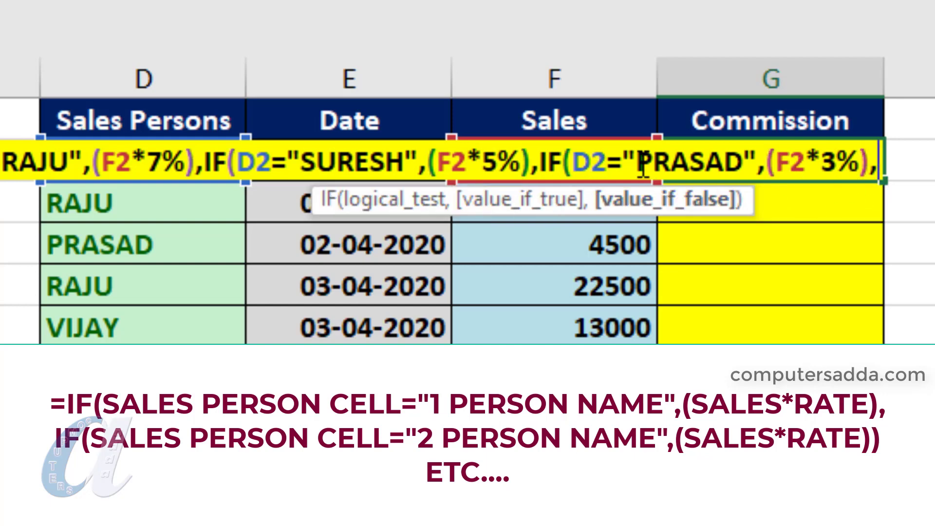
drag(637, 162, 743, 179)
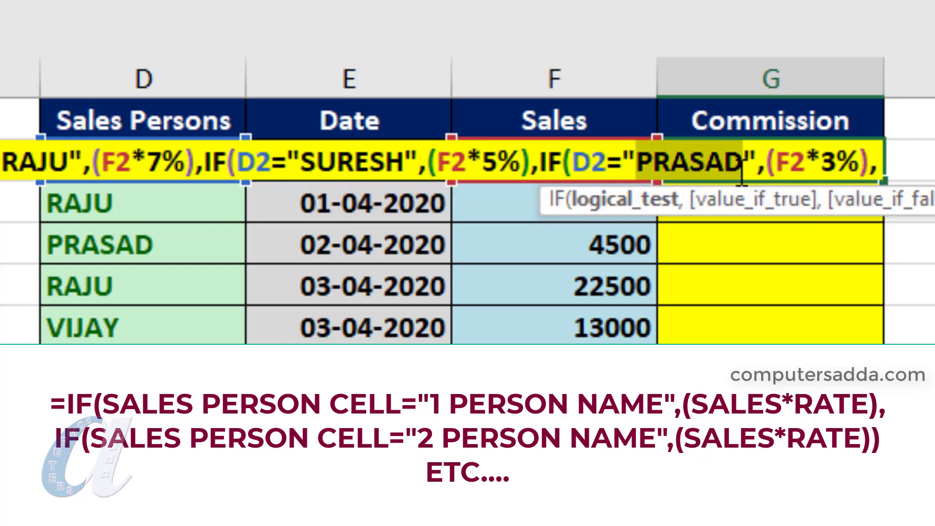
text(VIJAY)
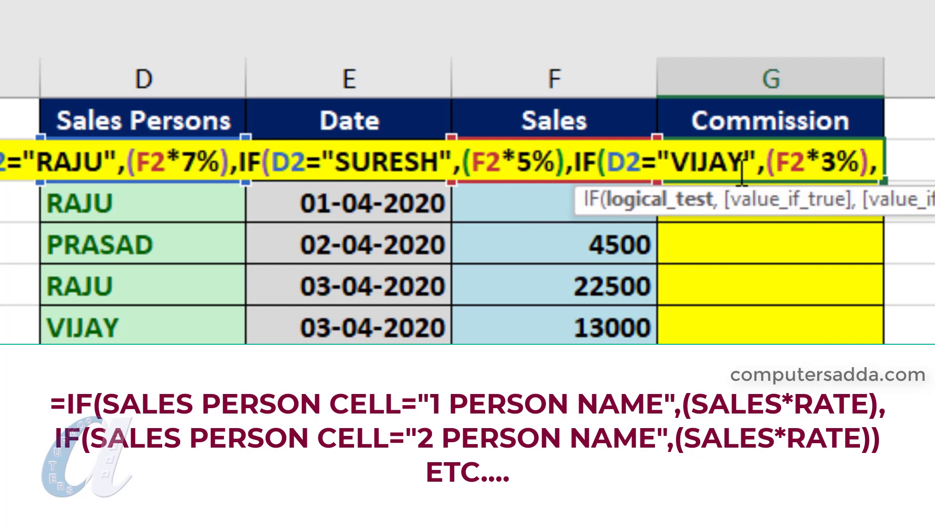
double_click(834, 161)
text(1)
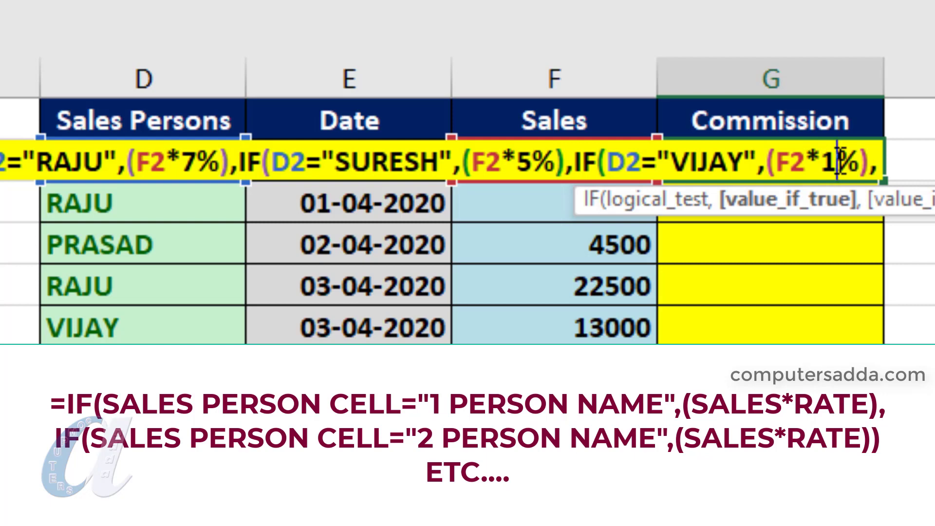
Replace the formula's trailing comma with four closing parentheses and enter the nested IF formula in G2.
click(883, 161)
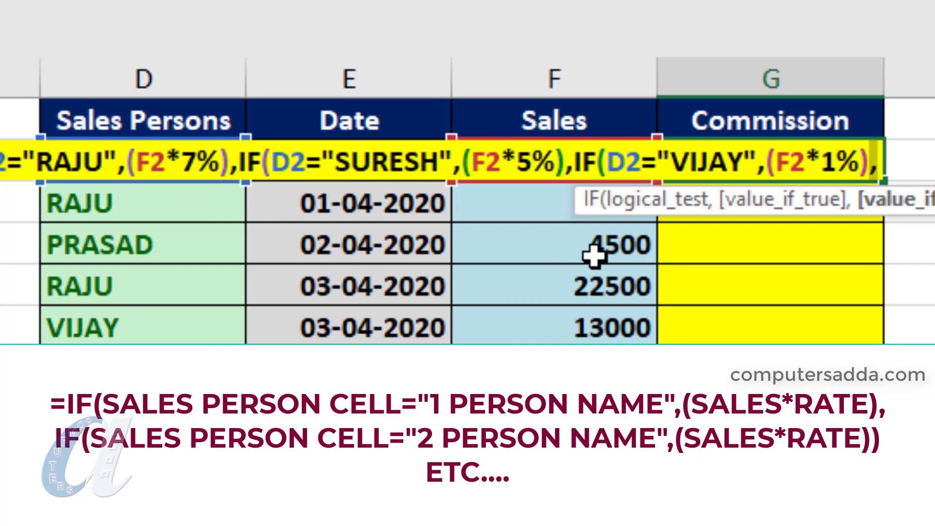
key(BackSpace)
text())))
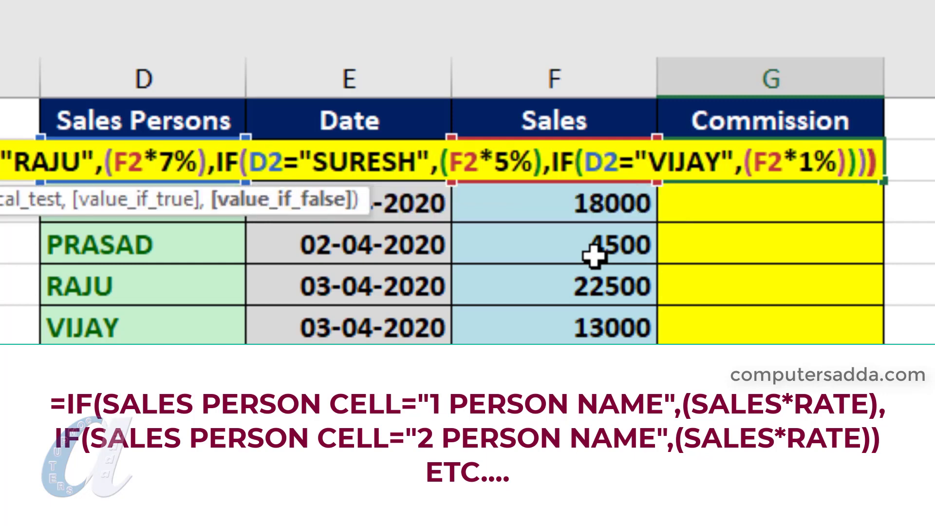
text())
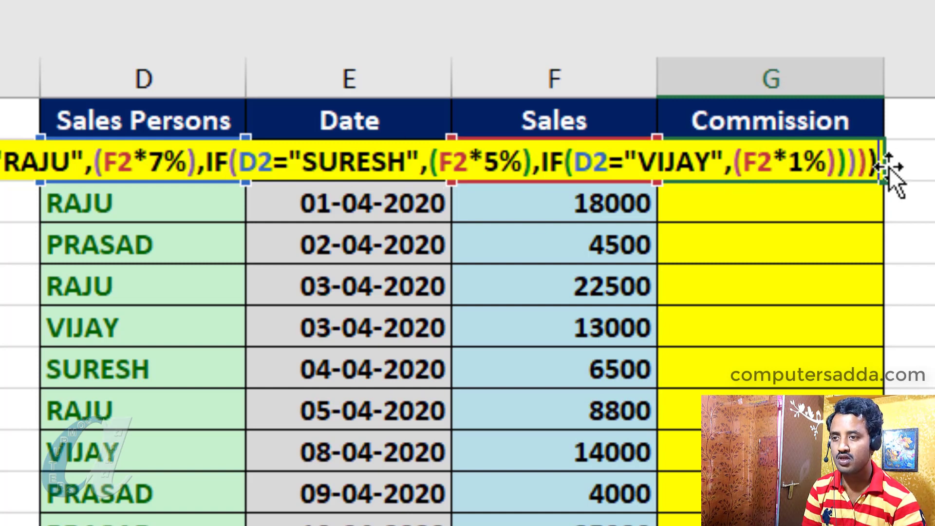
key(Return)
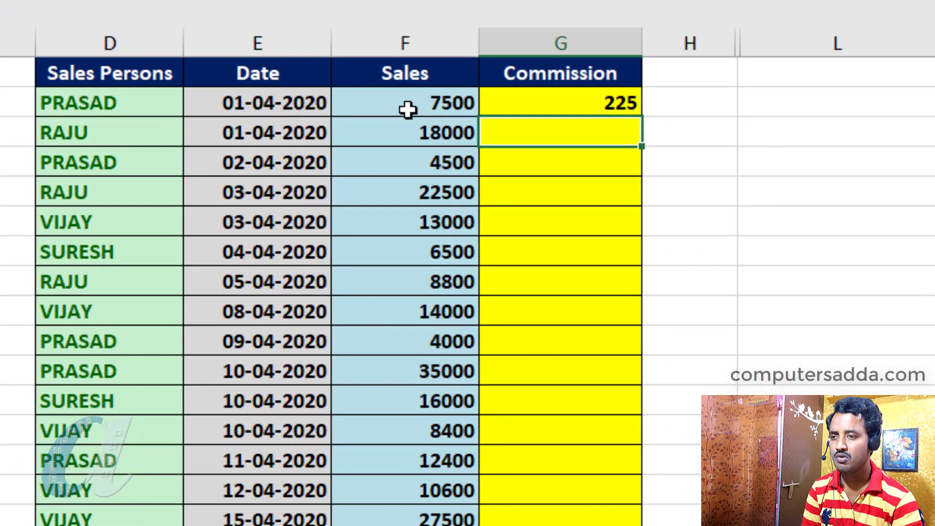
Check the first two commissions in scratch cells, multiplying F2 by 3% in L2 and F3 by 7% in L3.
click(802, 101)
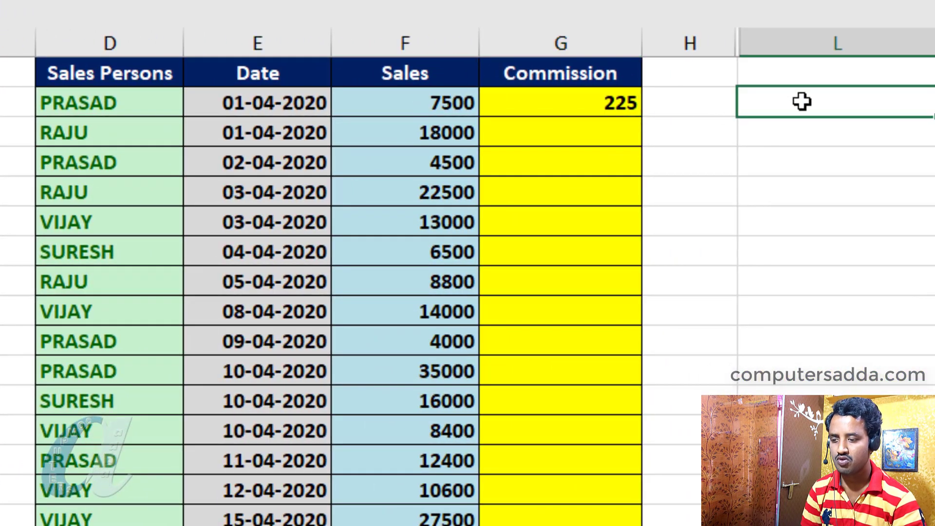
text(=)
click(422, 103)
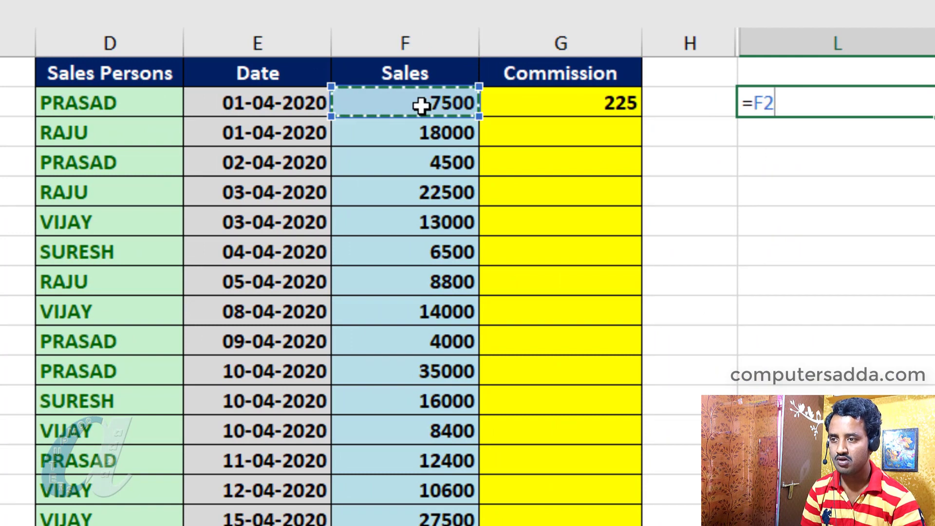
text(*)
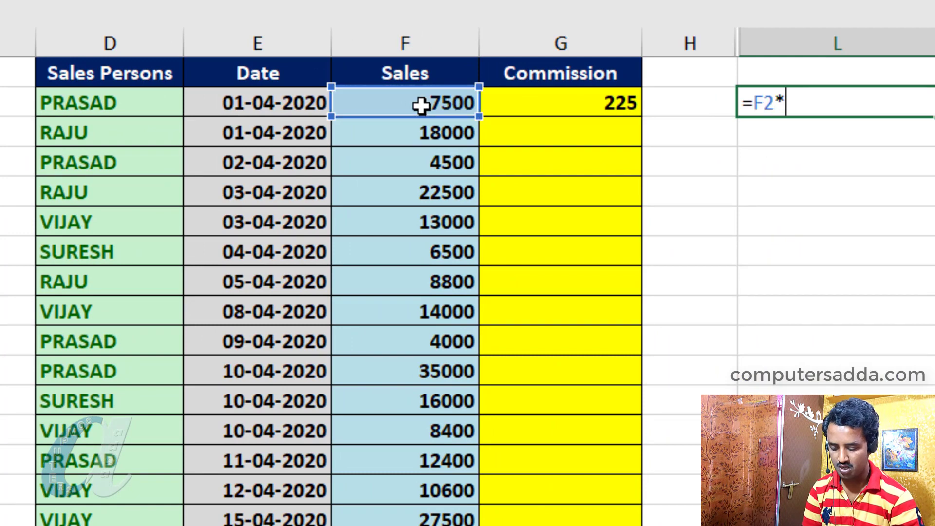
key(Return)
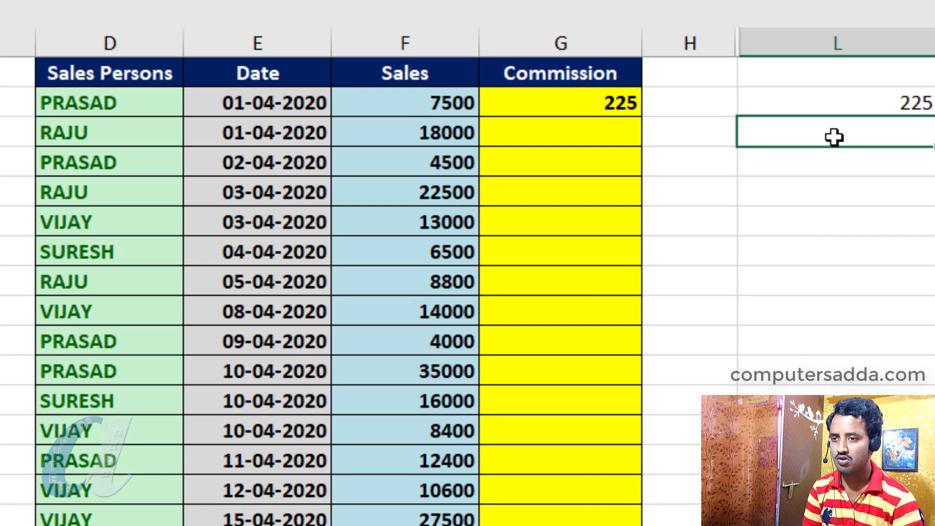
text(=)
click(460, 133)
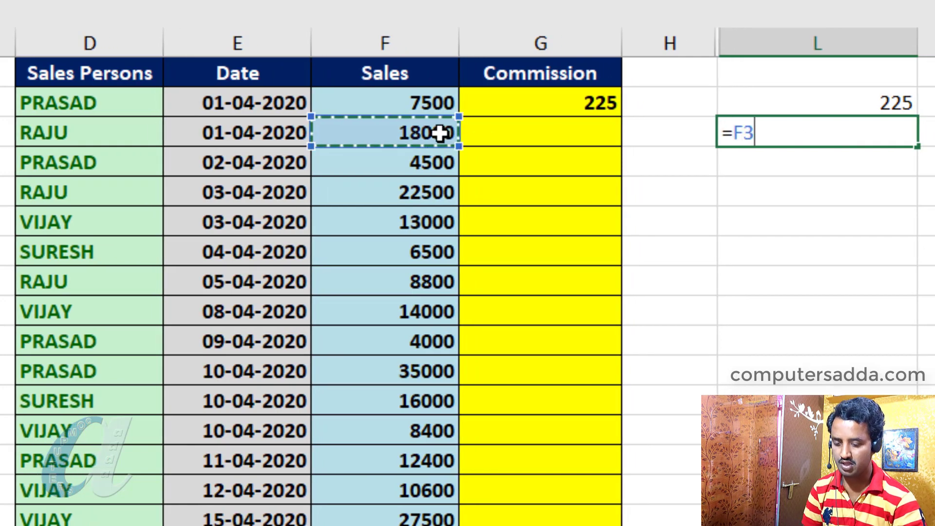
text(*)
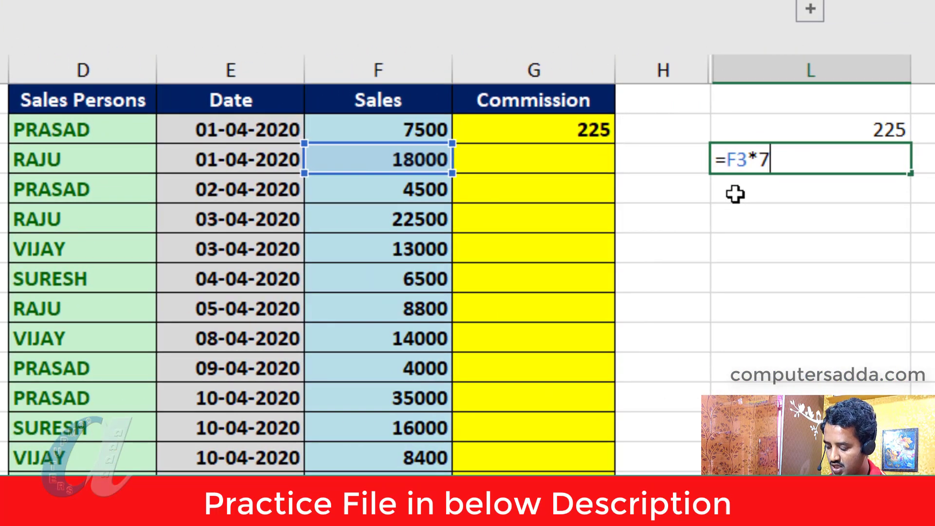
key(Return)
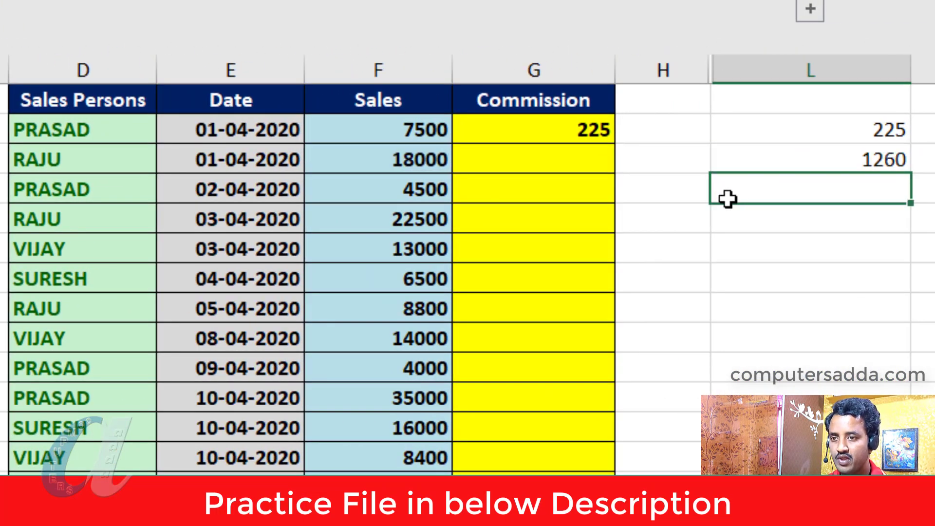
Fill the commission formula from G2 down to G16 and clear the scratch calculations in L2:L3.
click(580, 131)
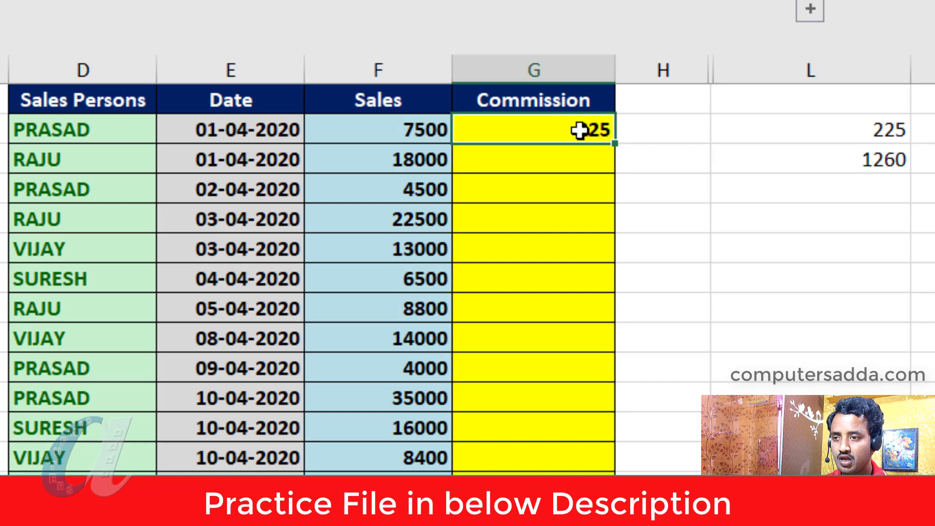
drag(615, 144, 604, 492)
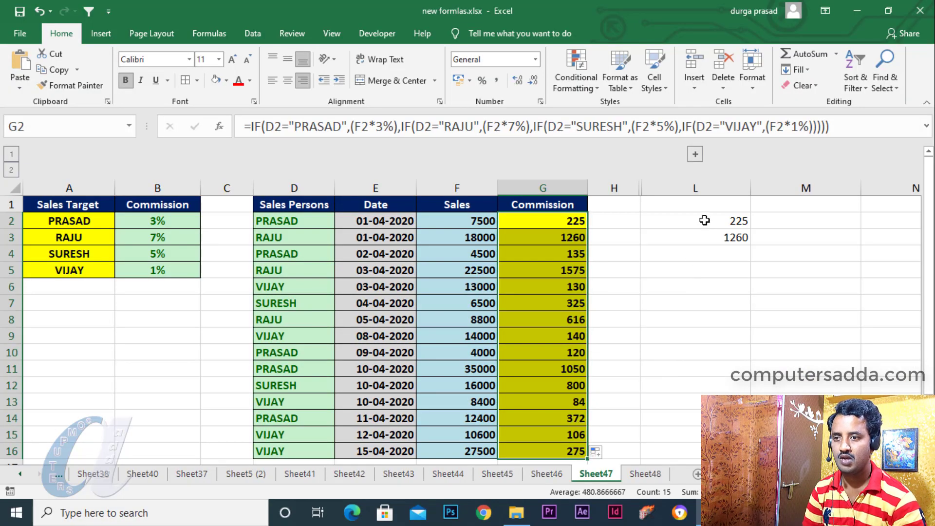
drag(705, 221, 705, 237)
key(Delete)
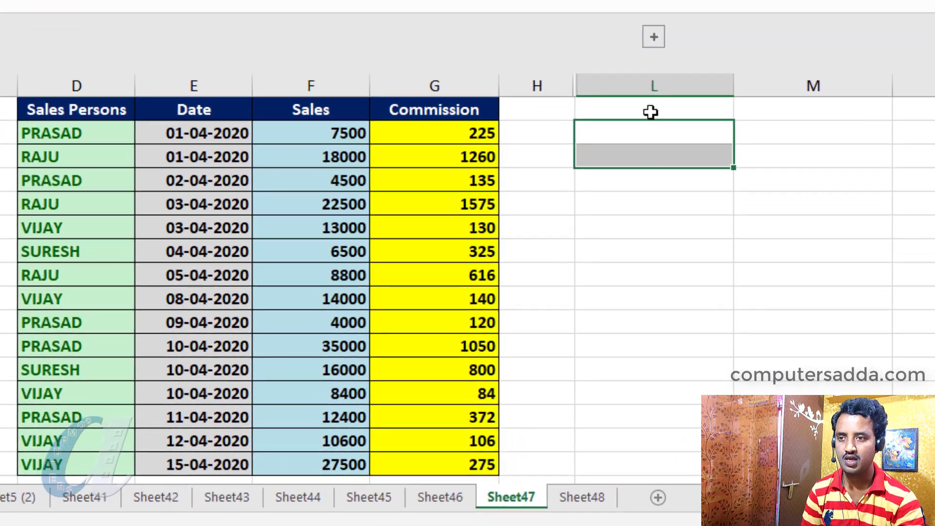
Expand the grouped columns I:K and examine the pivot table's sales and commission sums per salesperson and in the grand total.
click(655, 36)
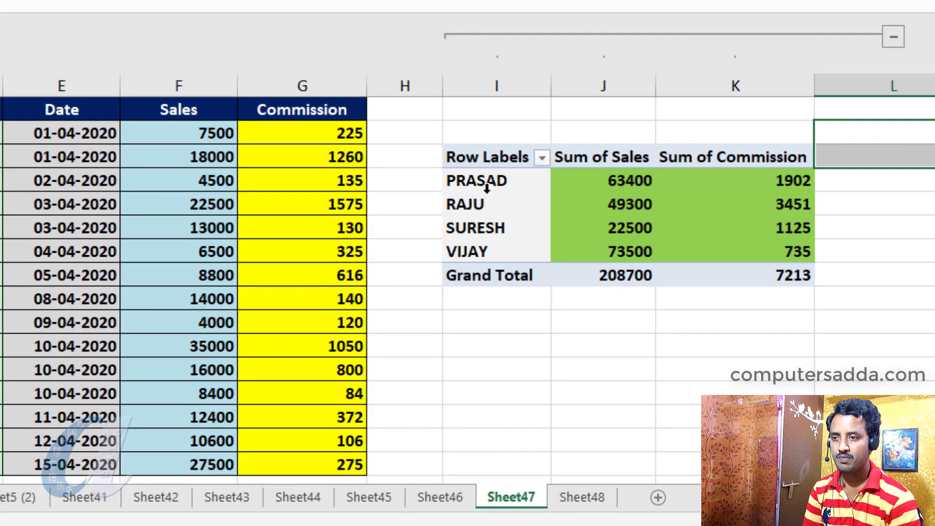
click(487, 187)
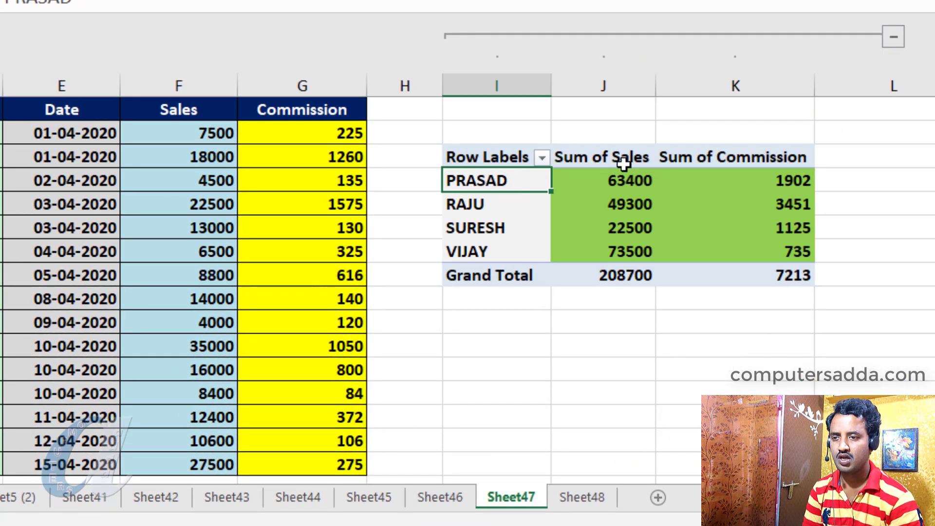
click(624, 182)
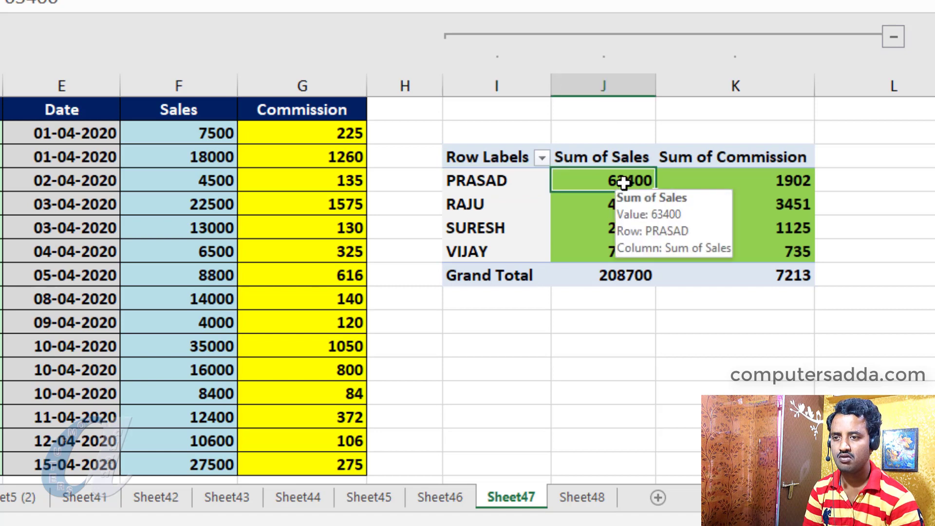
click(787, 182)
click(477, 203)
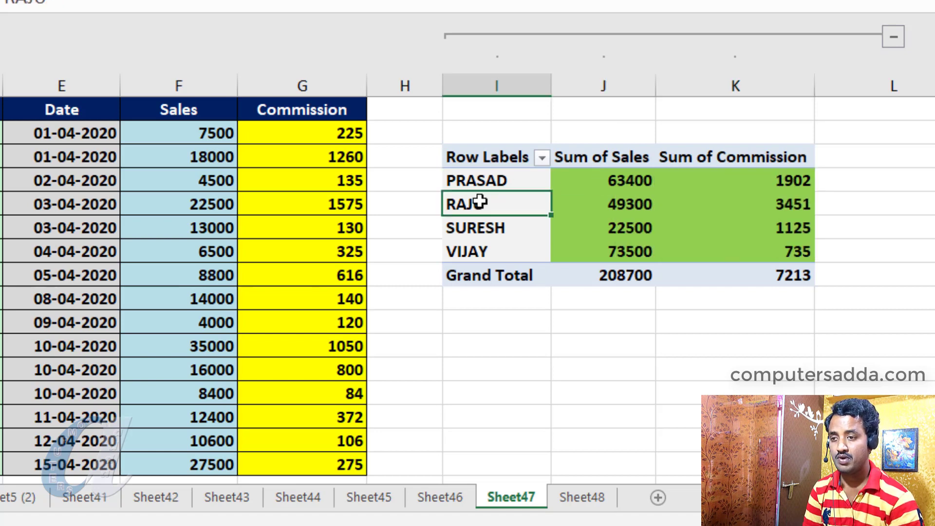
click(618, 201)
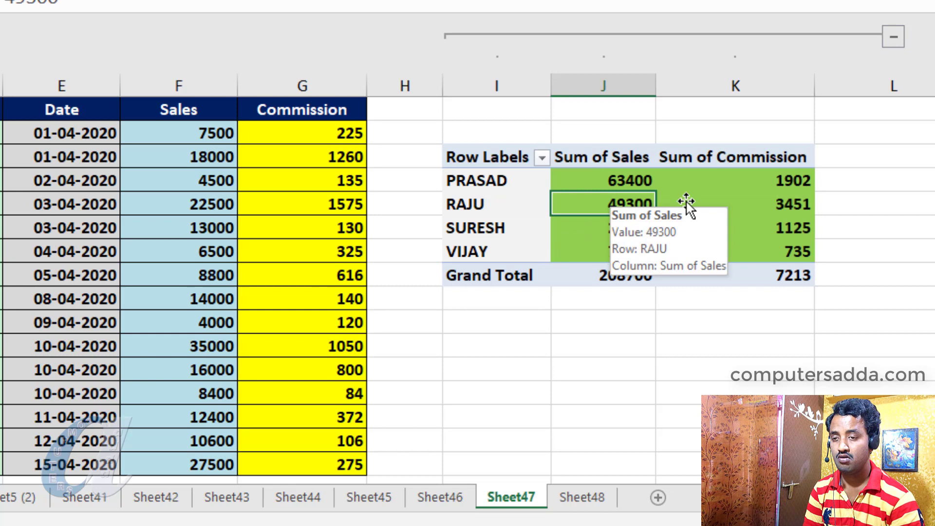
click(788, 202)
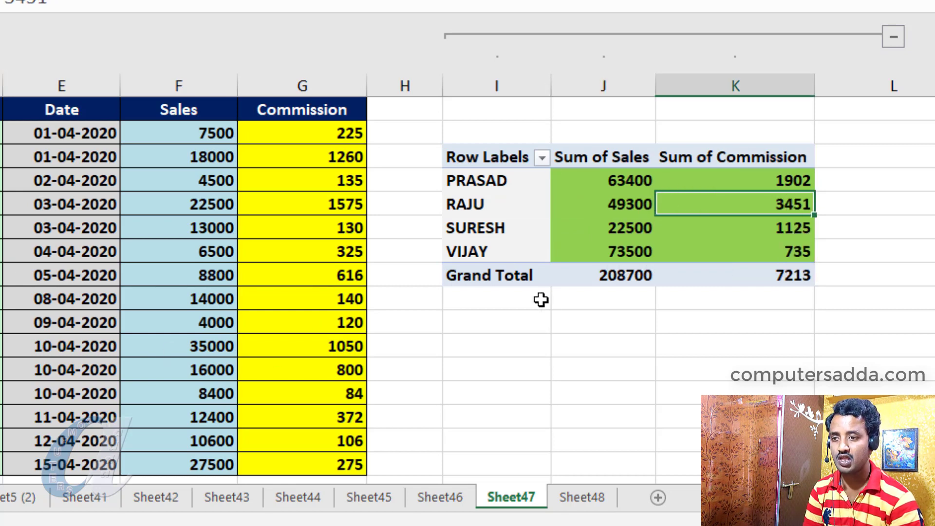
click(612, 276)
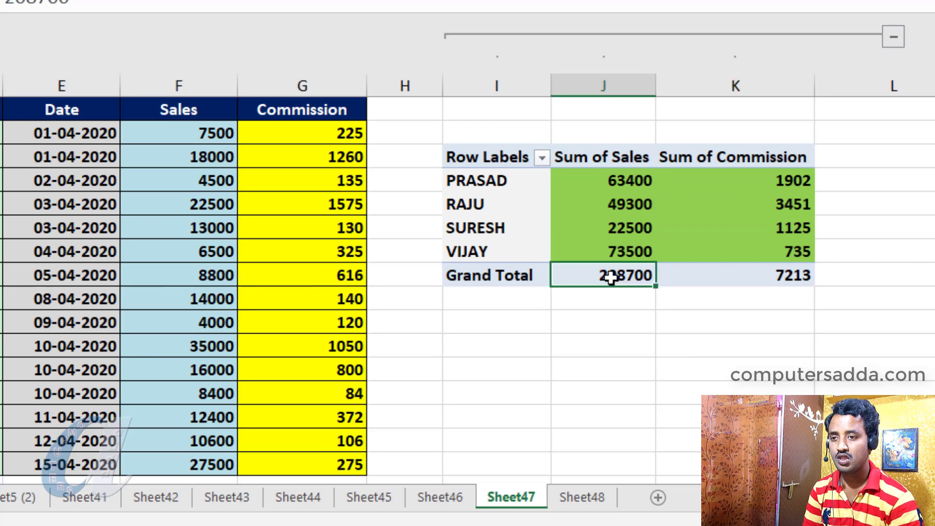
click(777, 278)
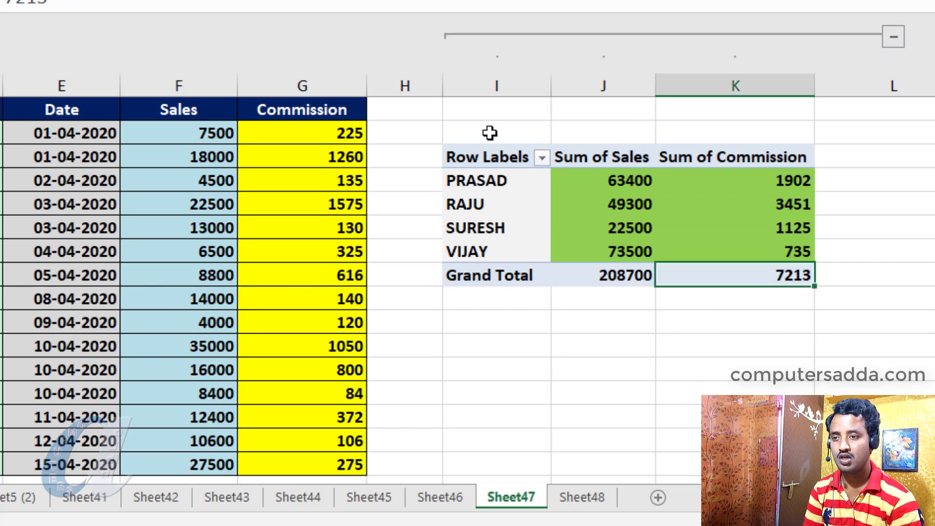
Delete the existing pivot table and create a new one from Sheet47 D1:G16, placed on the existing worksheet at I2:L16.
drag(481, 155, 780, 266)
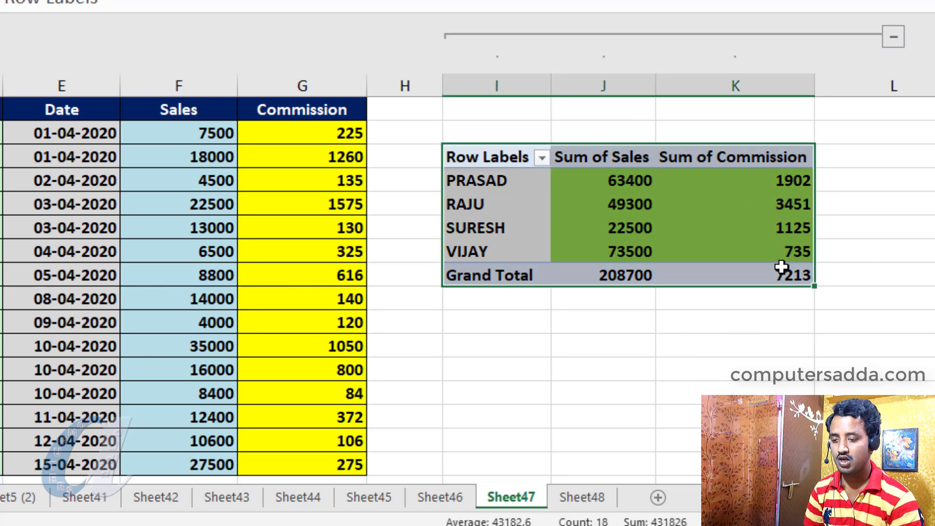
key(Delete)
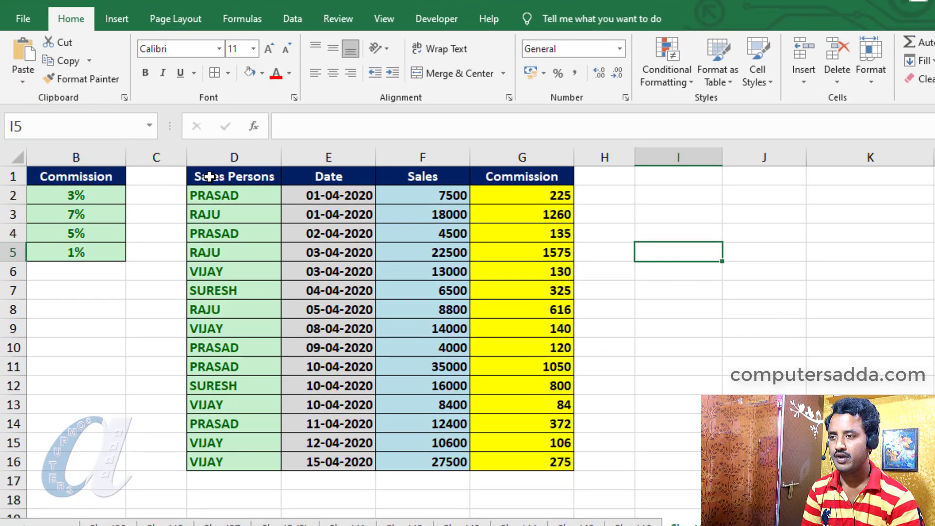
drag(209, 177, 513, 467)
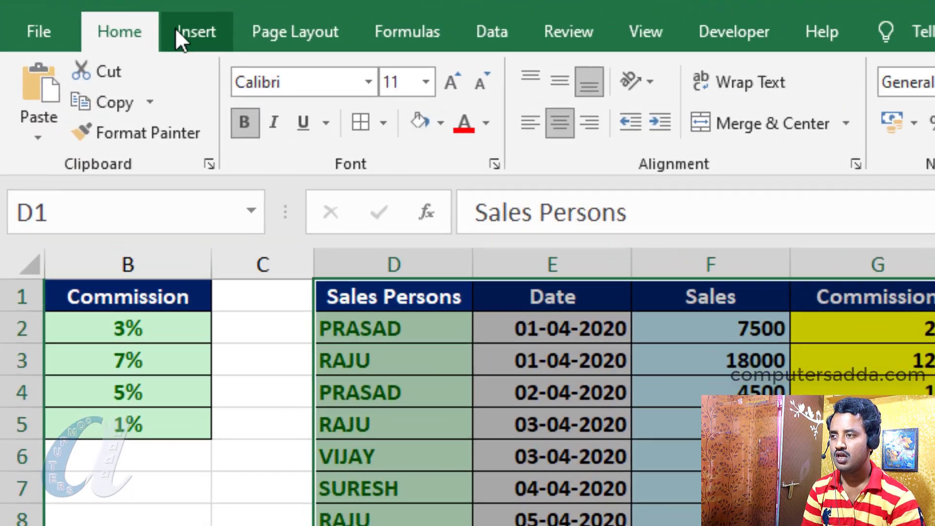
click(114, 19)
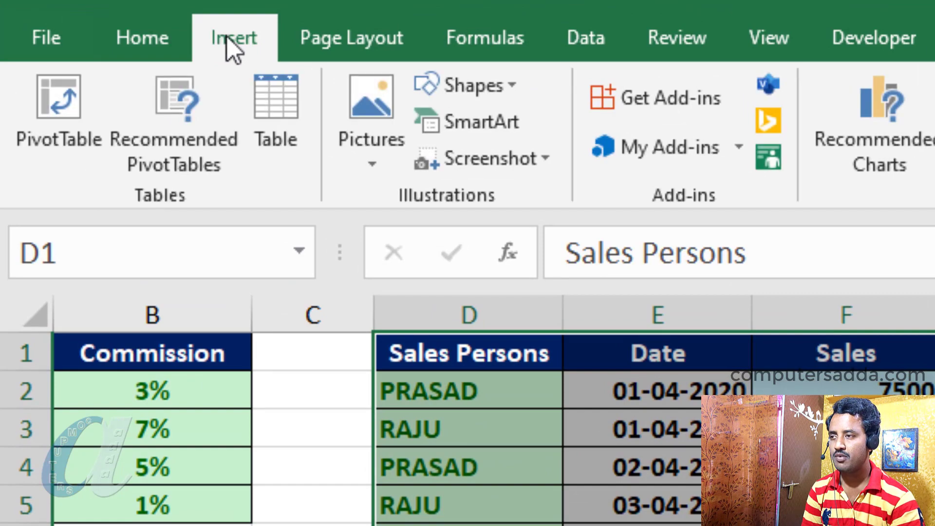
click(58, 92)
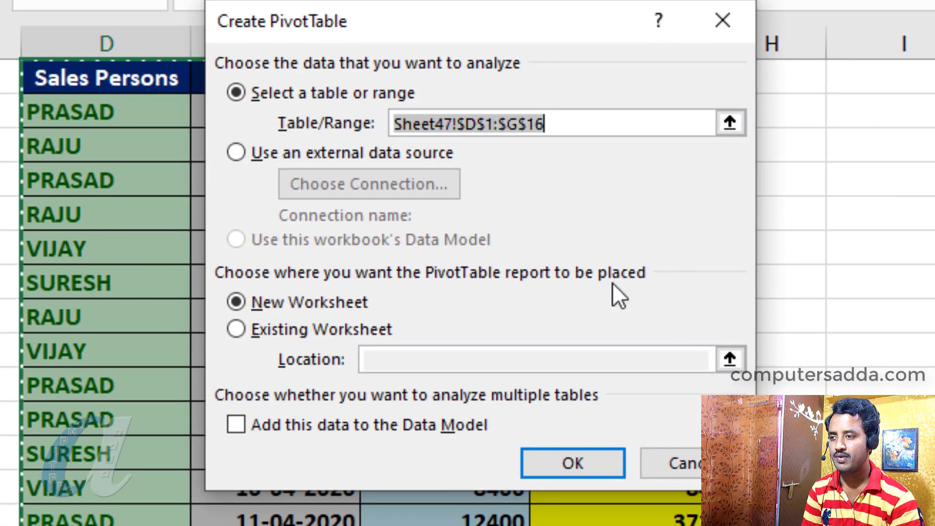
click(237, 329)
click(391, 359)
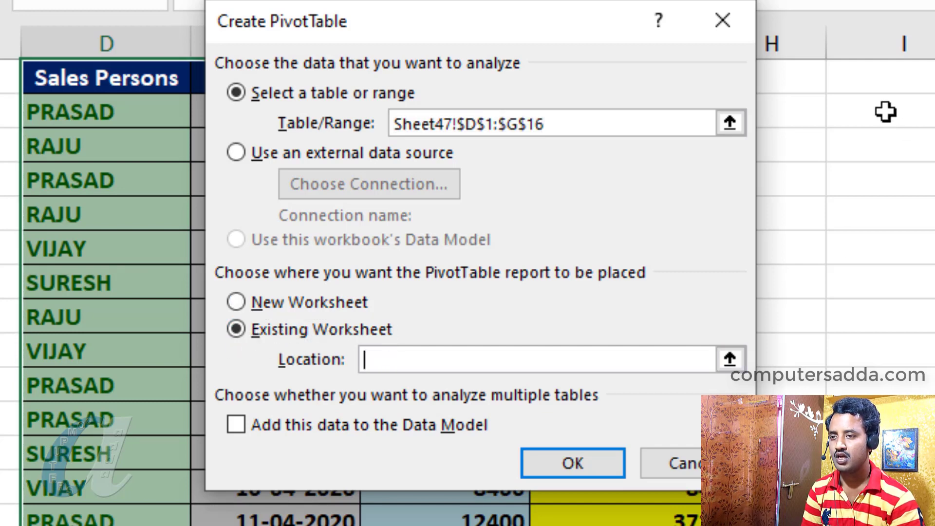
drag(887, 110, 934, 523)
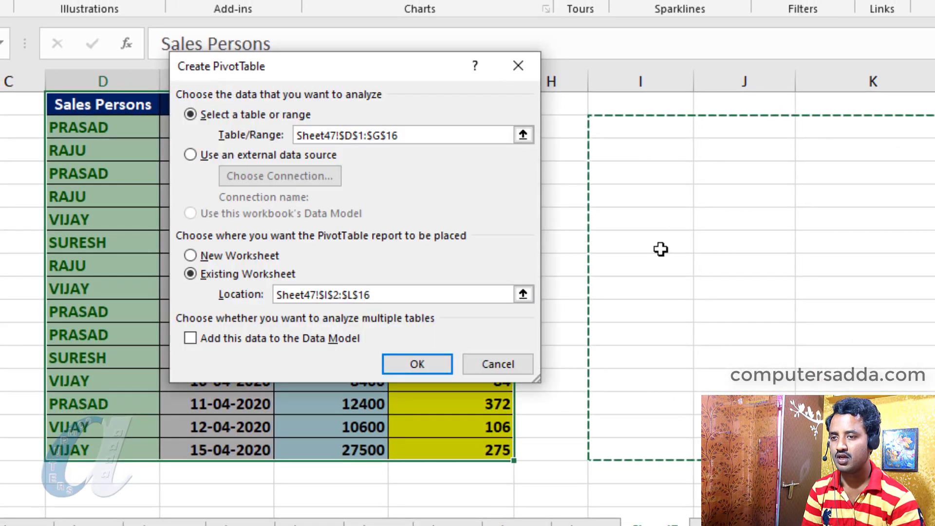
click(417, 364)
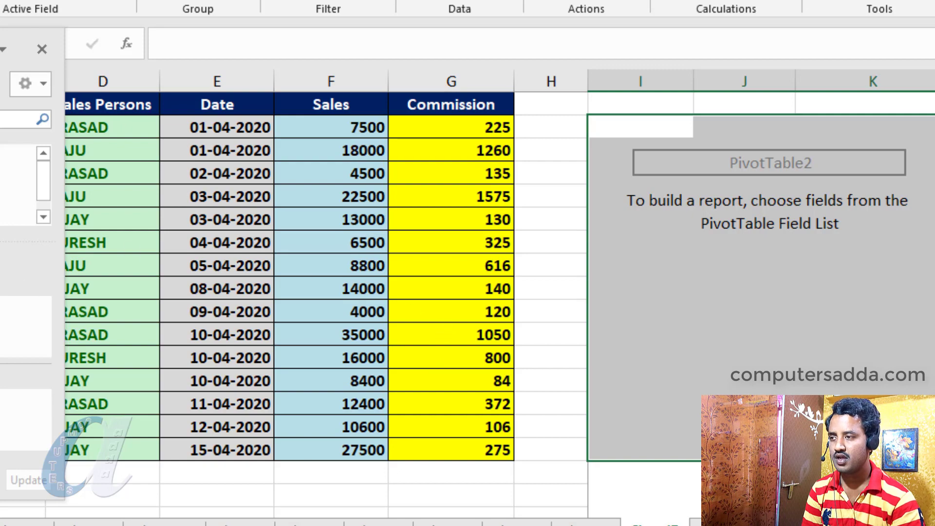
Add Sales and Commission as summed values and Sales Persons as rows in the new pivot table.
drag(22, 49, 180, 19)
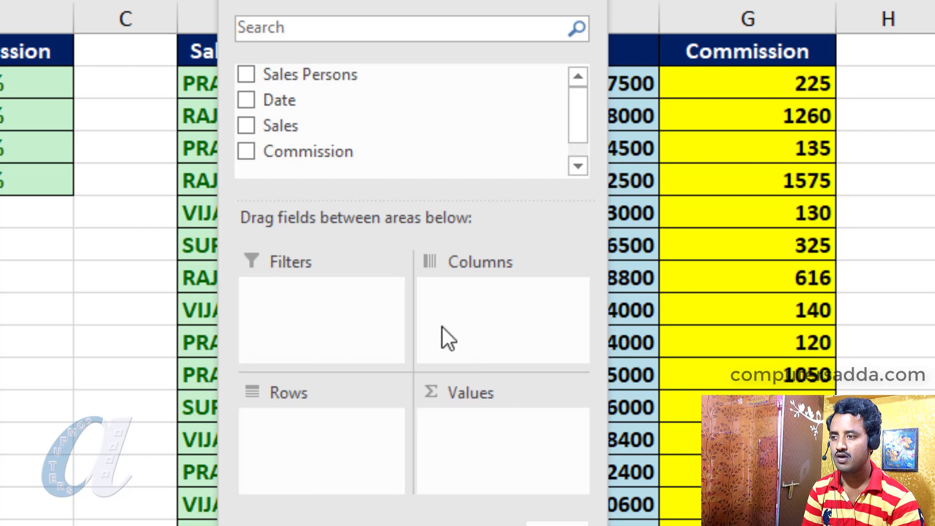
click(246, 125)
click(246, 152)
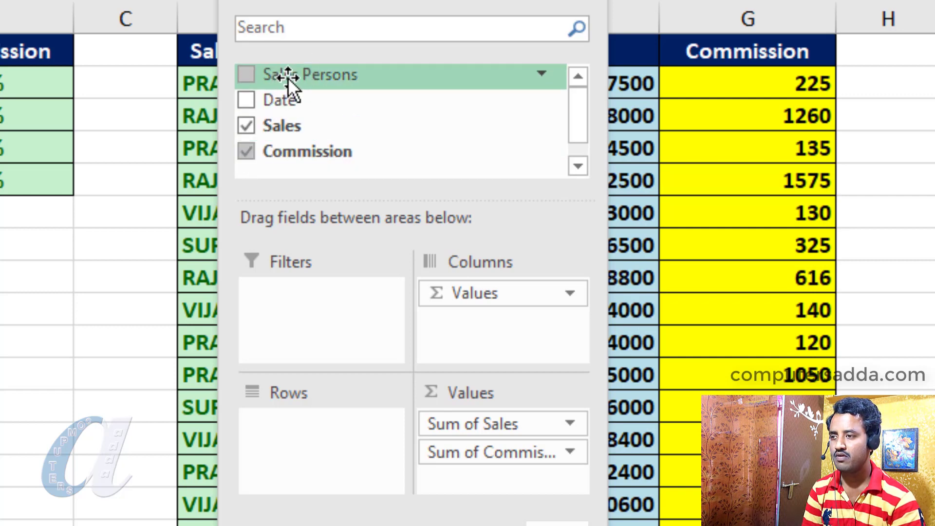
drag(290, 84, 291, 428)
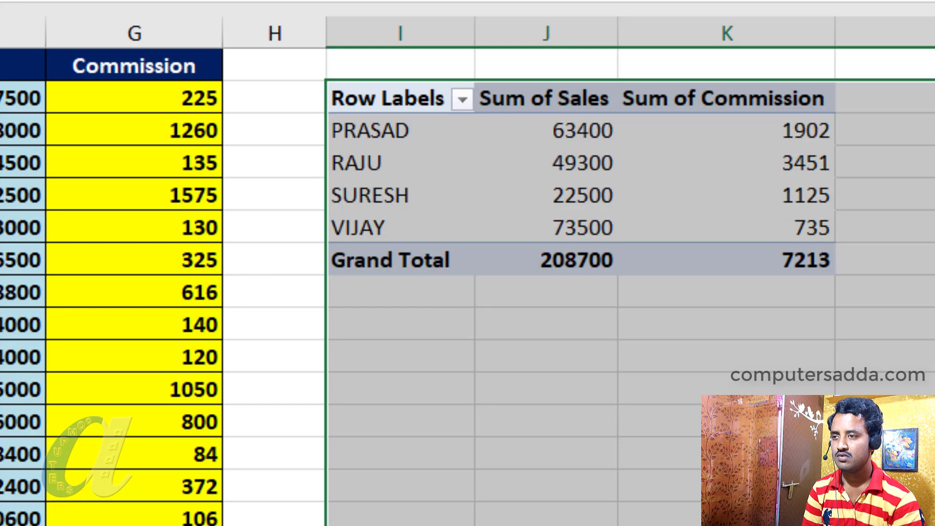
click(700, 334)
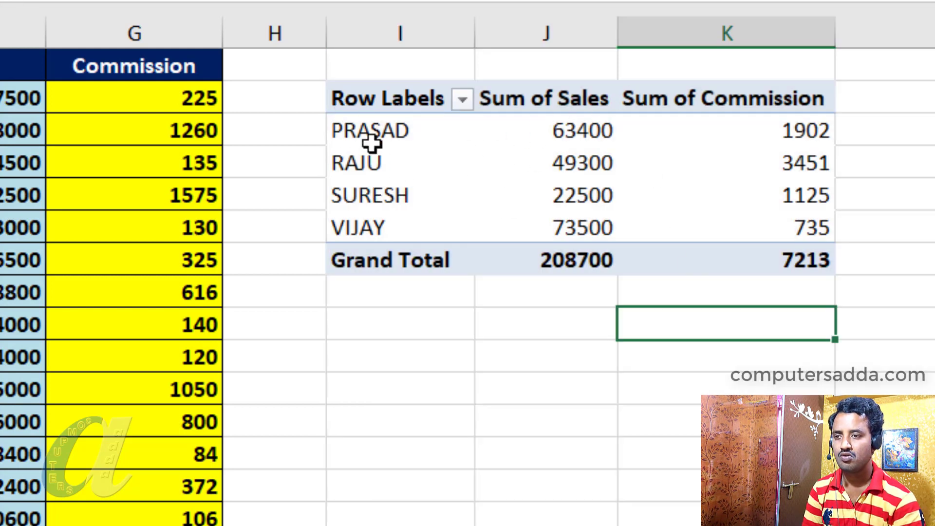
Format the pivot table's salesperson rows I3:K6 with a yellow fill, bold text and borders around all cells.
drag(362, 130, 365, 220)
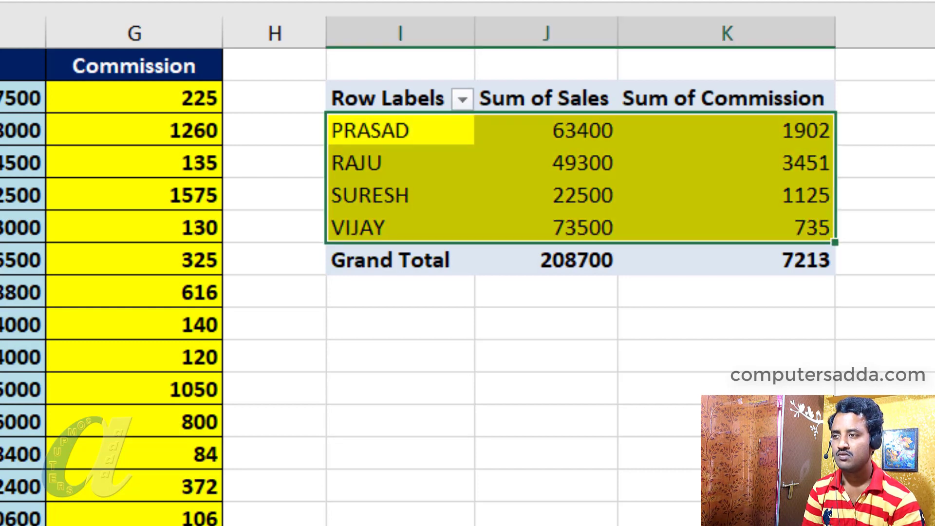
key(ctrl+b)
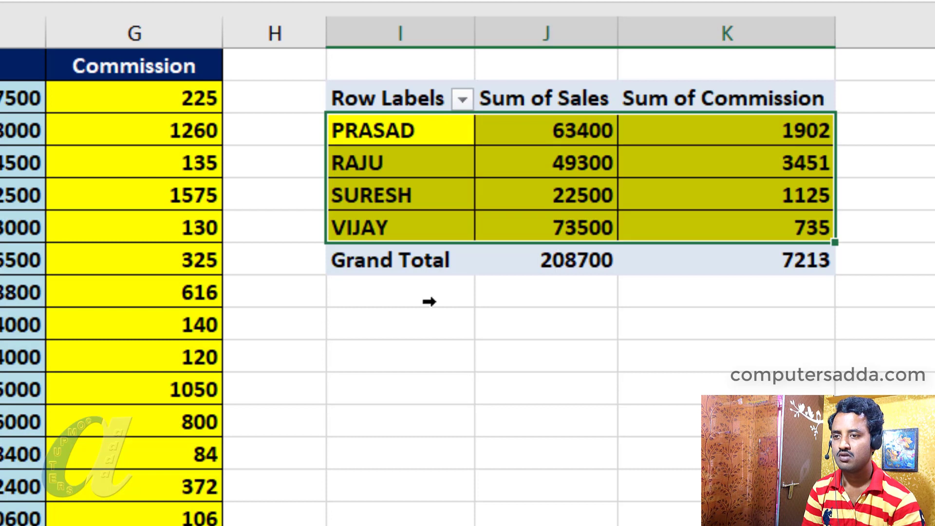
click(547, 368)
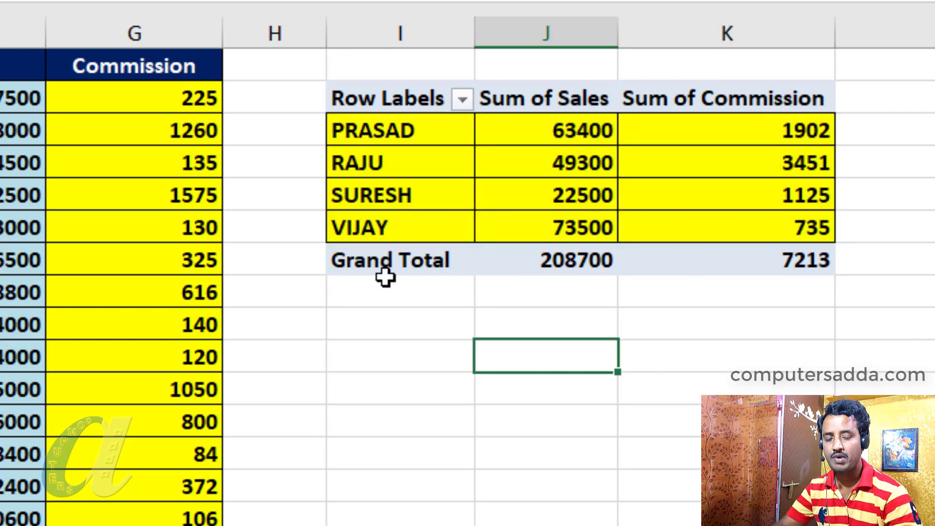